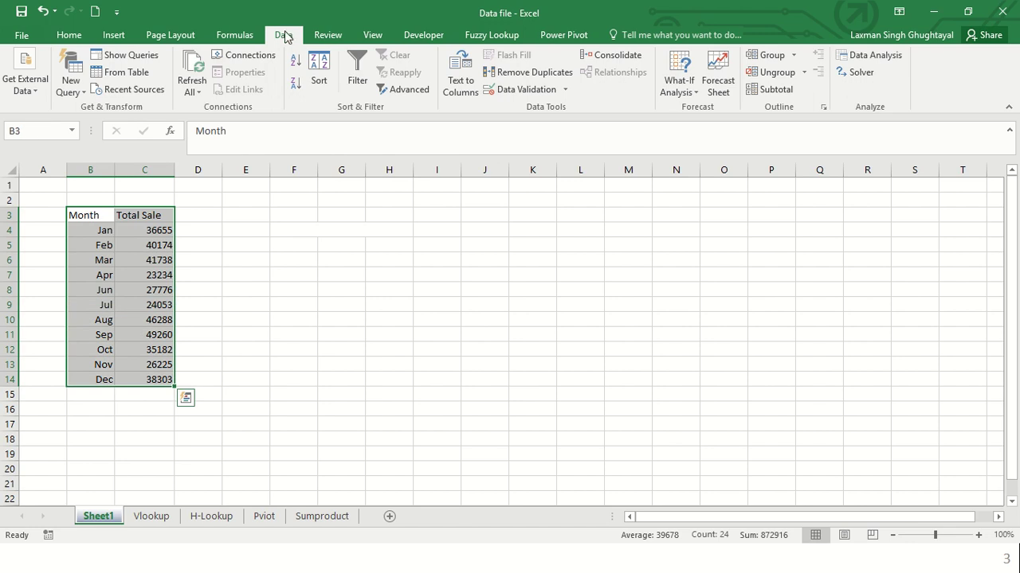
# - Sort the month and total sale table by the Month column's values, ordered Oldest to Newest
pyautogui.click(327, 68)
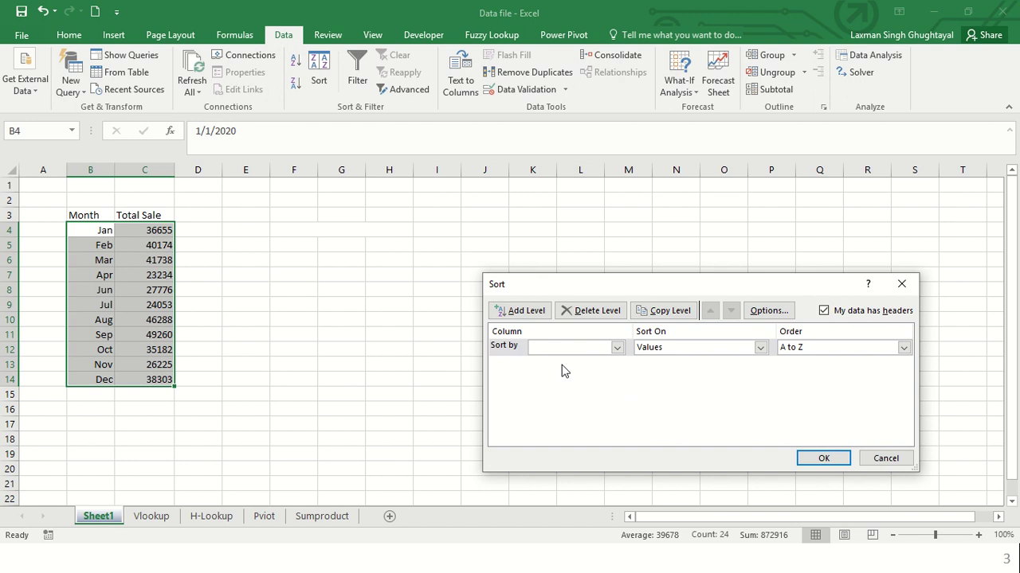
pyautogui.click(618, 348)
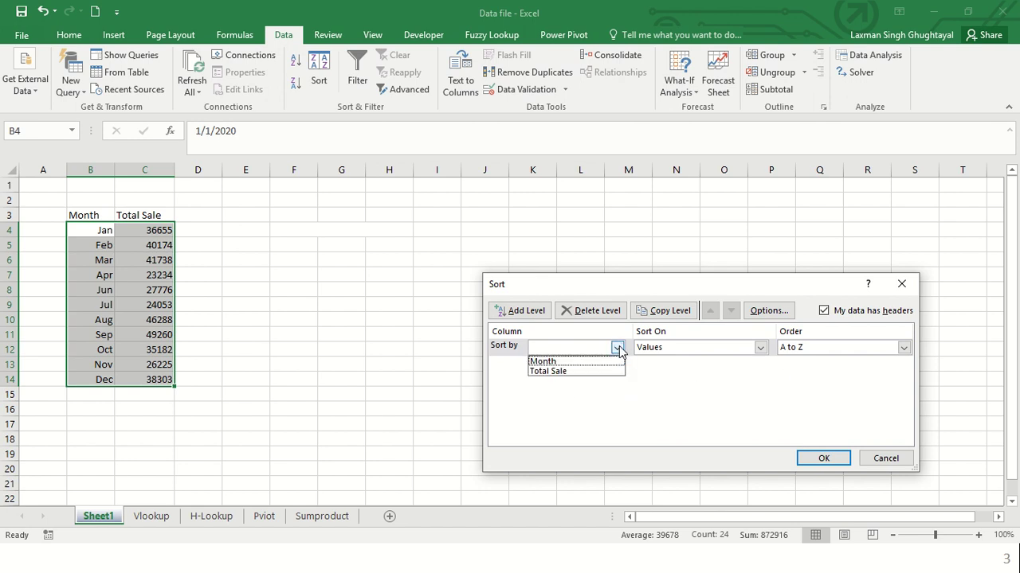
pyautogui.click(570, 365)
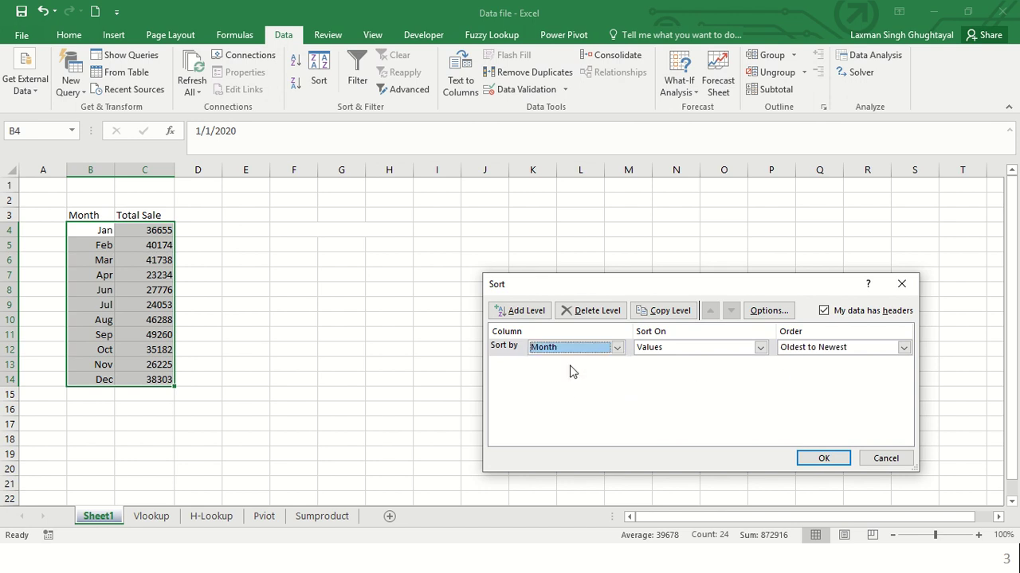
pyautogui.click(903, 349)
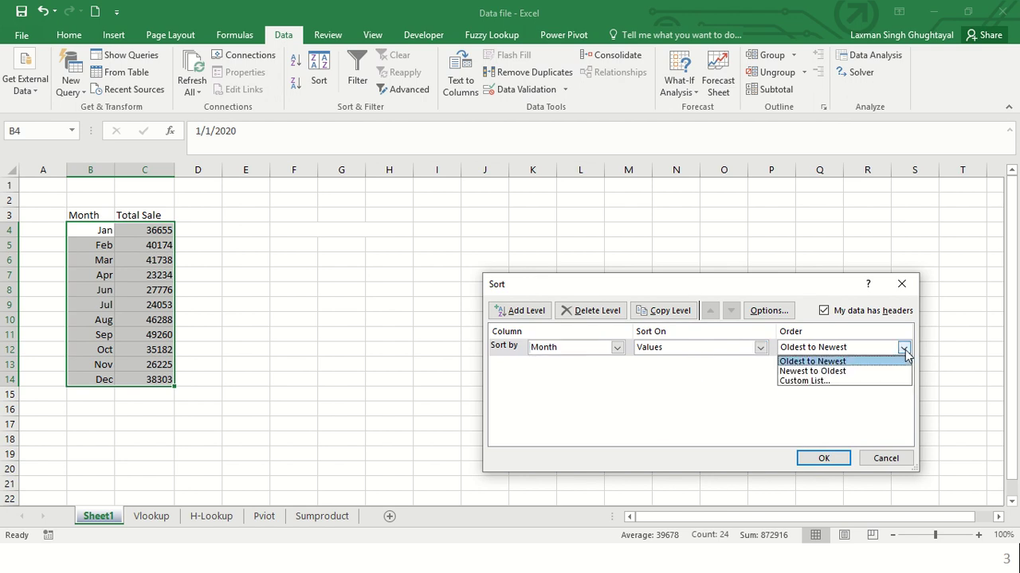
pyautogui.click(833, 367)
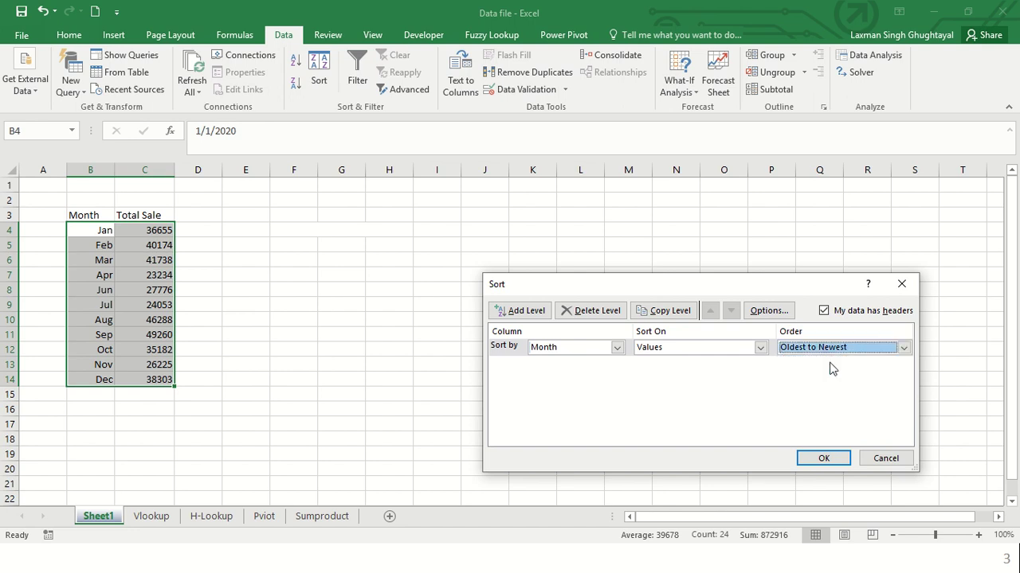
pyautogui.click(824, 460)
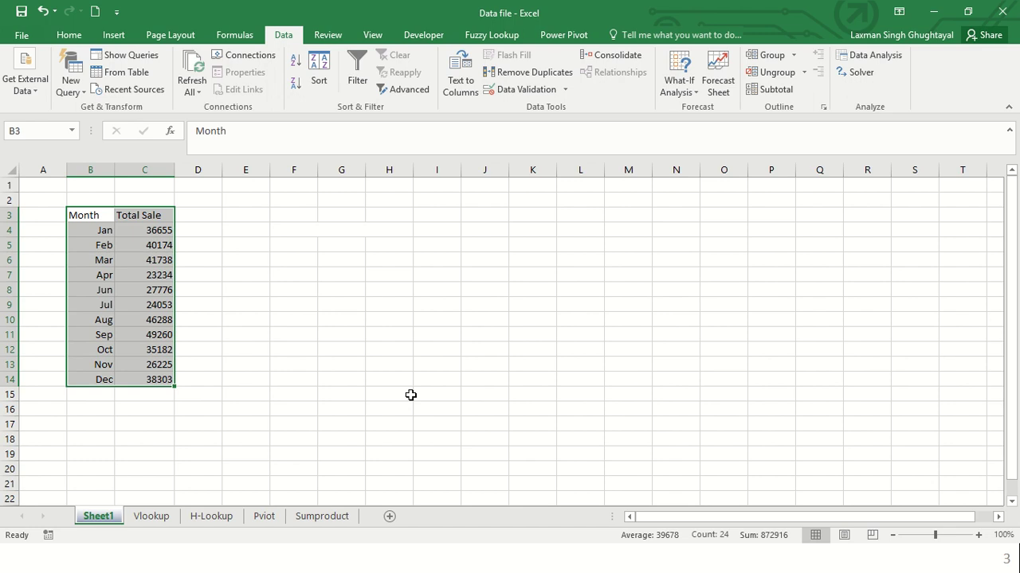
# - Sort the table by Month using the built-in custom list Jan, Feb, Mar, Apr as the order
pyautogui.click(317, 77)
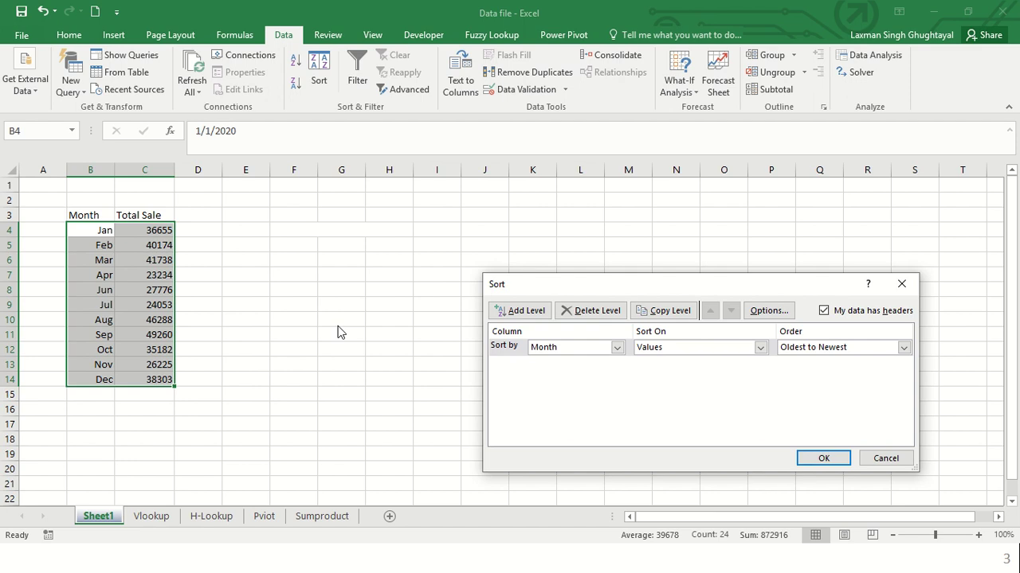
pyautogui.click(904, 348)
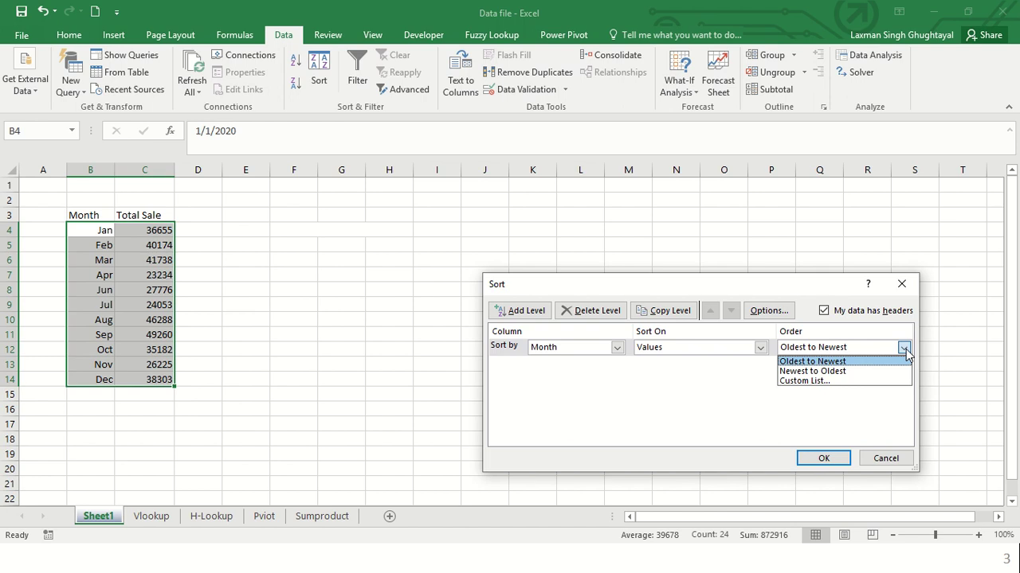
pyautogui.click(817, 382)
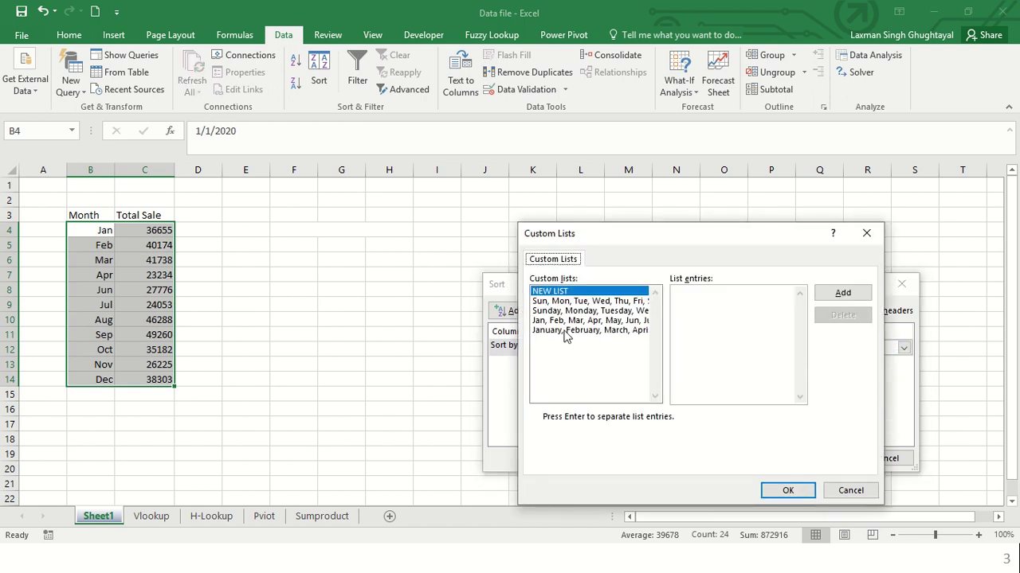
pyautogui.click(568, 320)
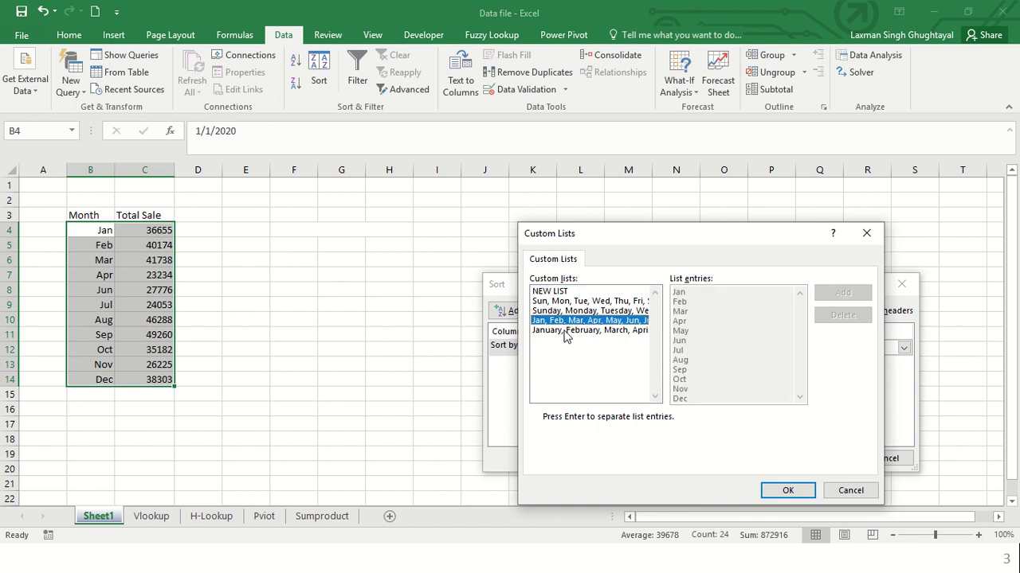
pyautogui.click(564, 330)
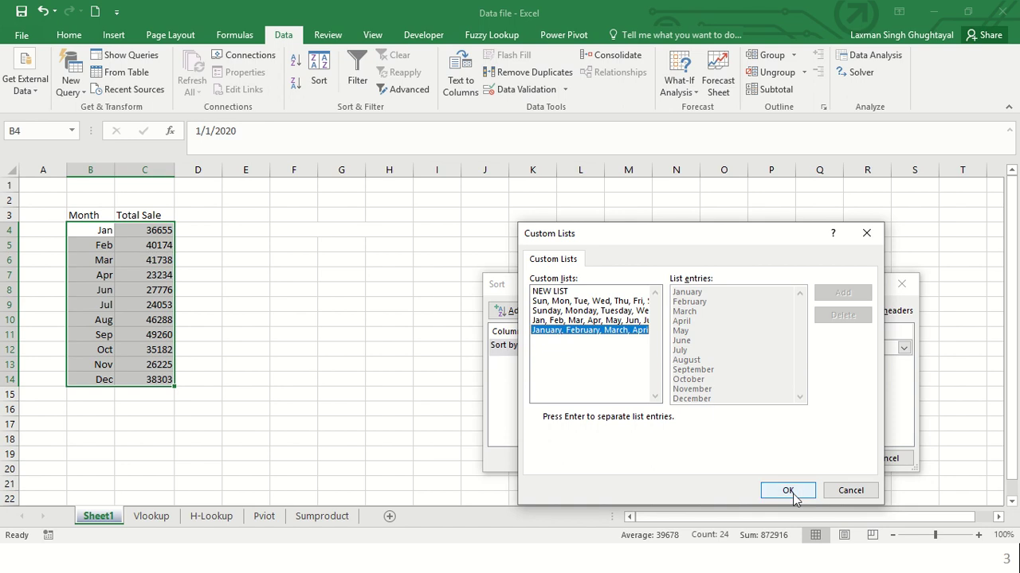
pyautogui.press('Up')
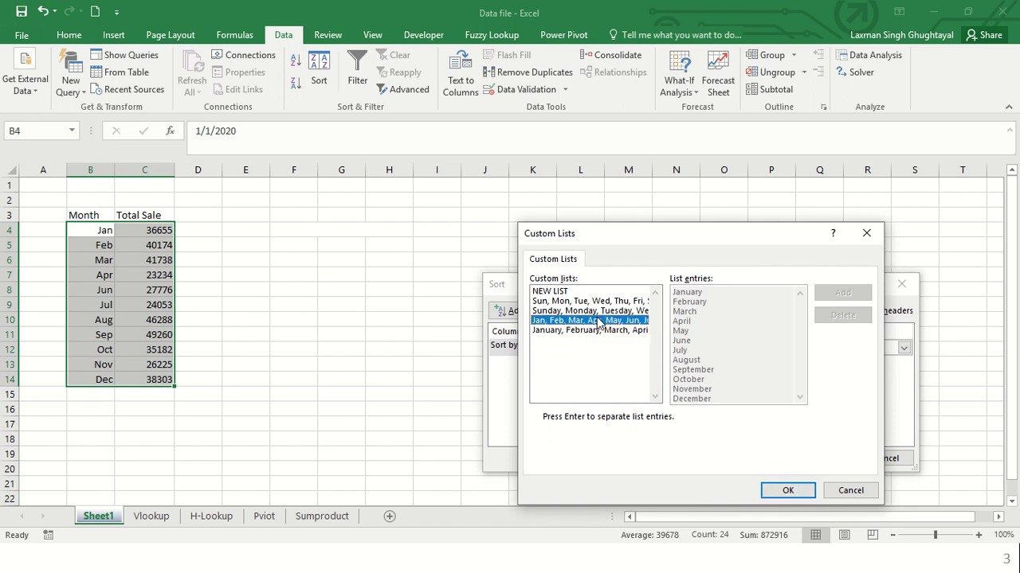
pyautogui.click(777, 492)
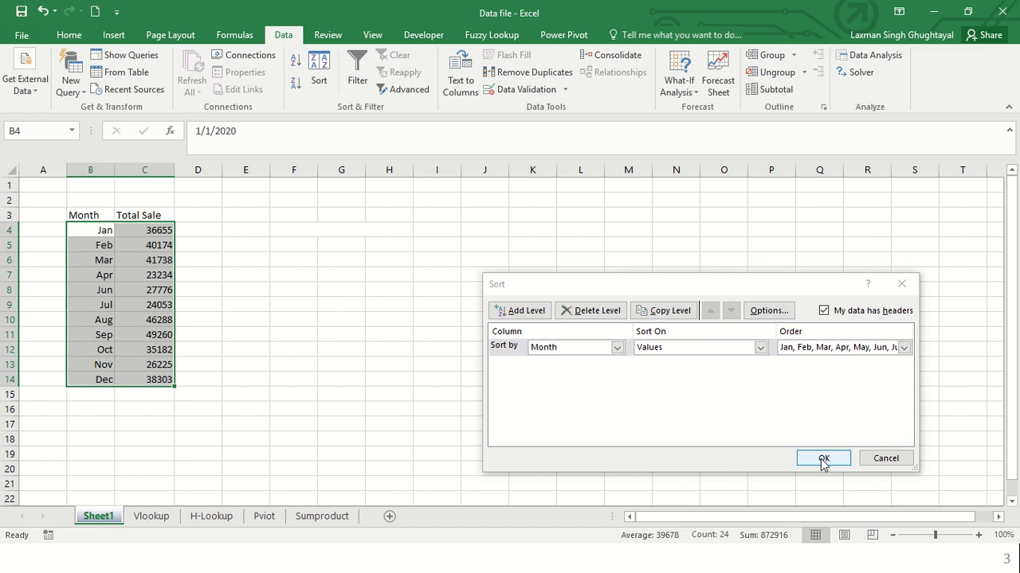
pyautogui.click(824, 459)
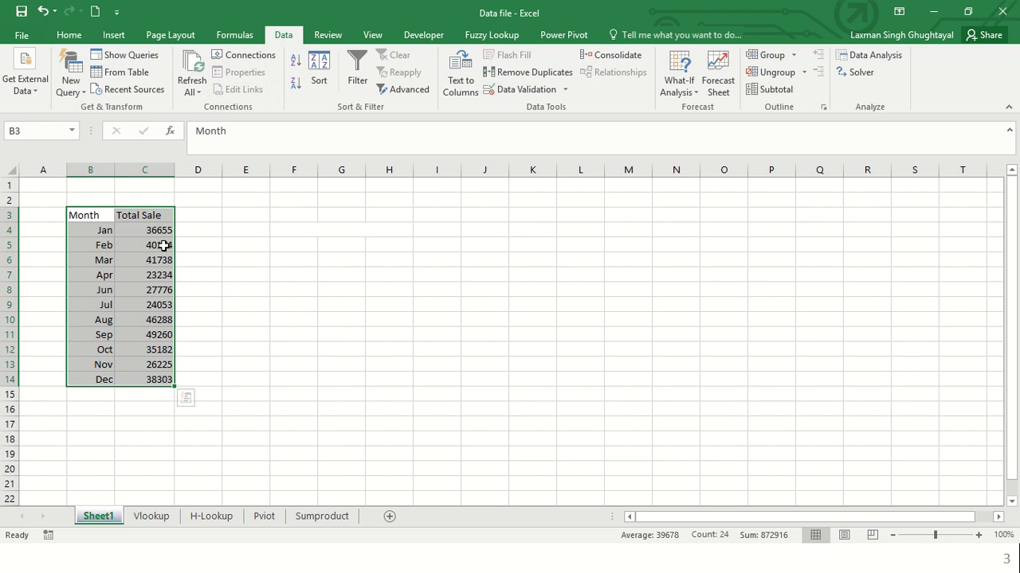
# - Re-sort the table by Month in the reversed custom list order, Dec, Nov, Oct through Jan, and deselect the table
pyautogui.click(319, 74)
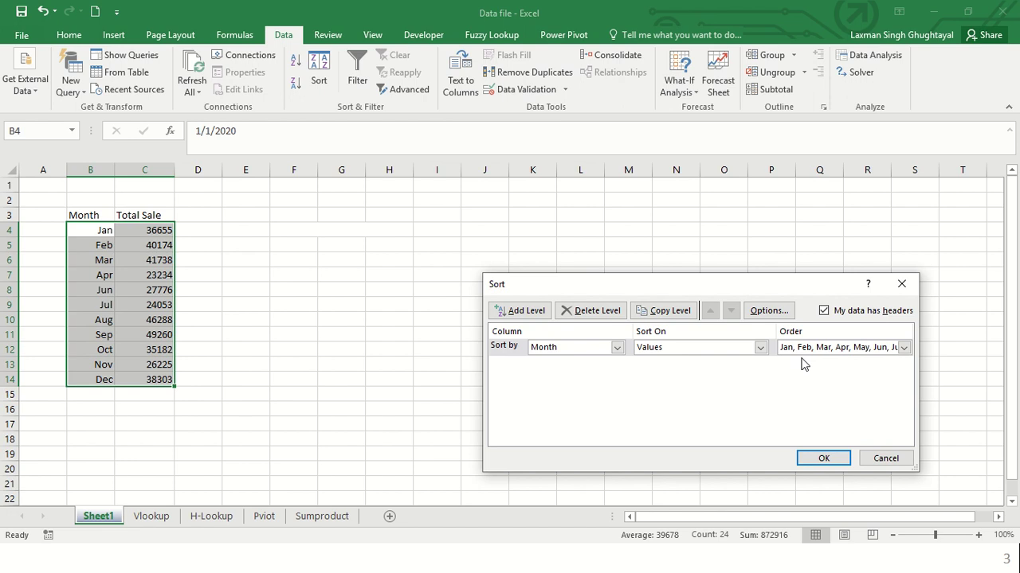
pyautogui.click(903, 348)
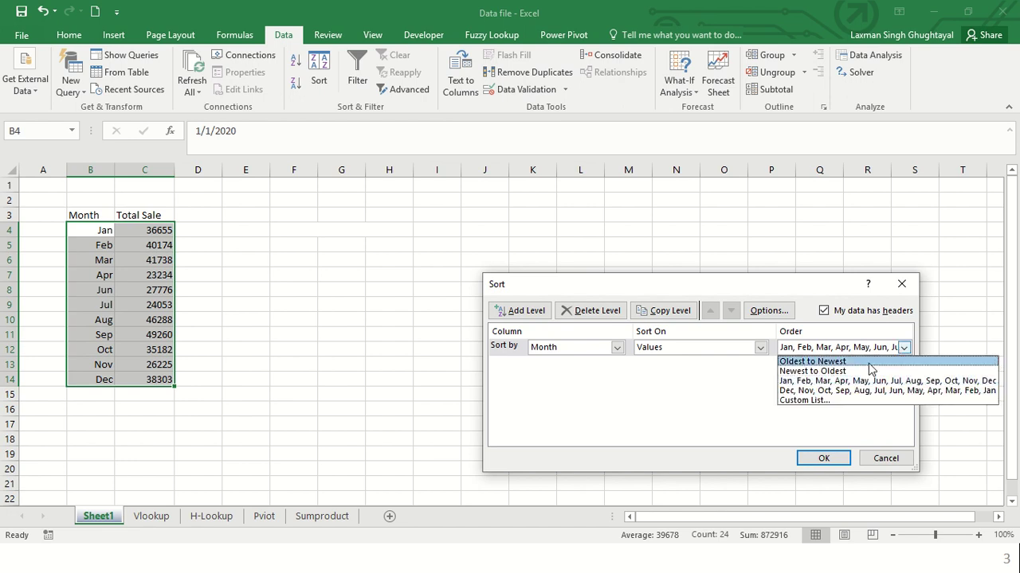
pyautogui.click(855, 391)
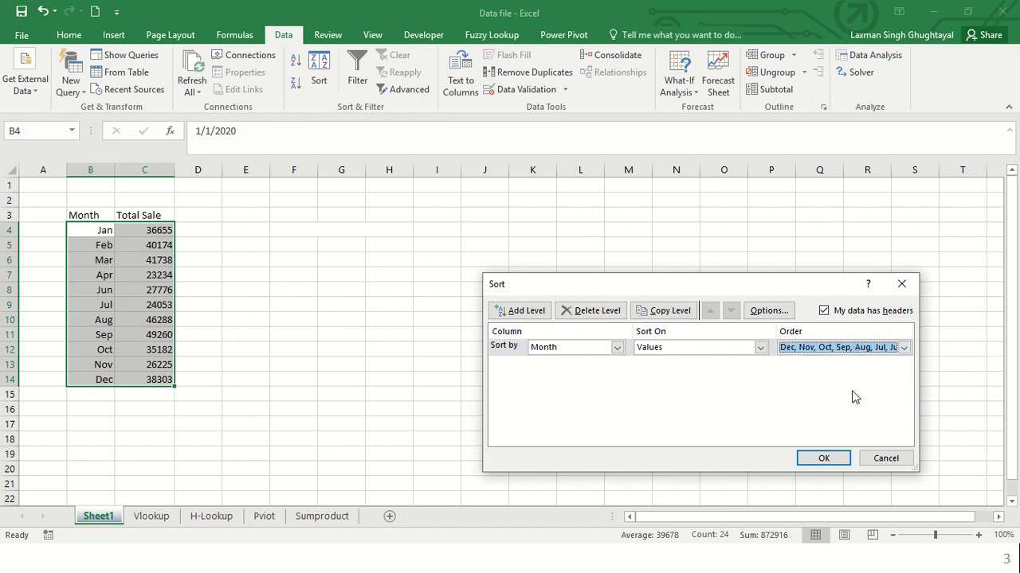
pyautogui.click(826, 462)
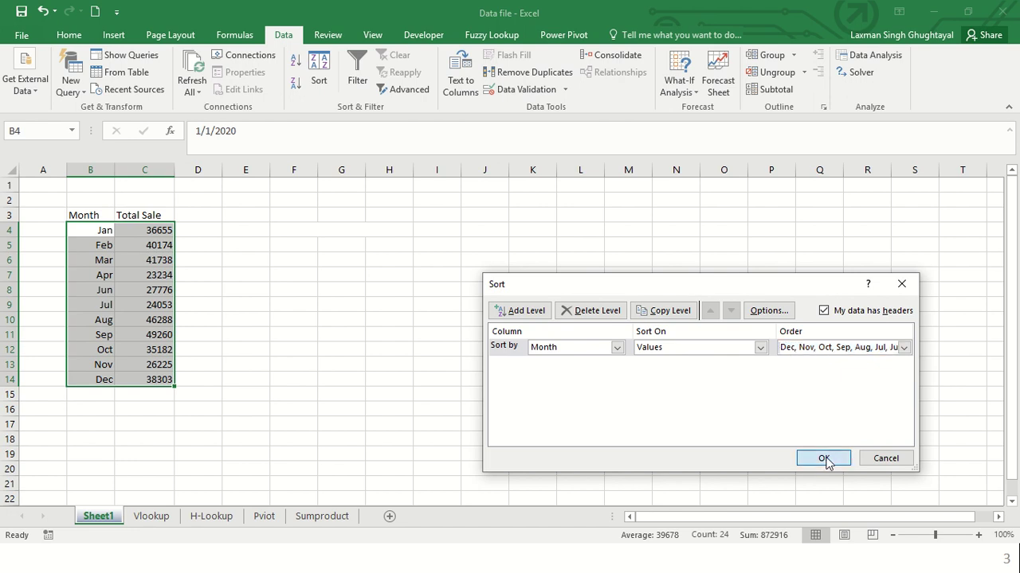
pyautogui.click(241, 380)
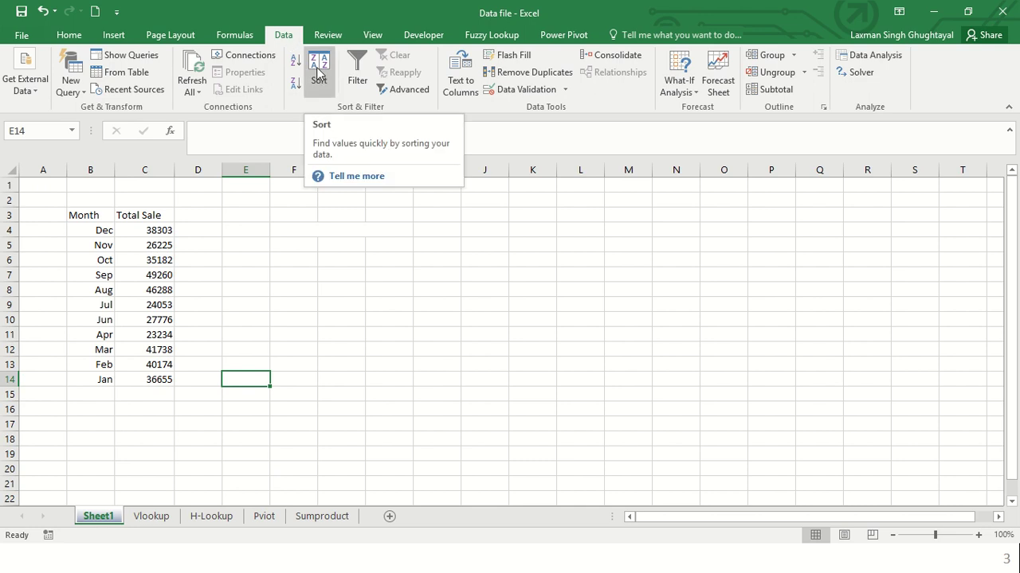
# - Select the whole Month and Total Sale table, inspect its Custom Sort settings and close them without making changes
pyautogui.click(66, 37)
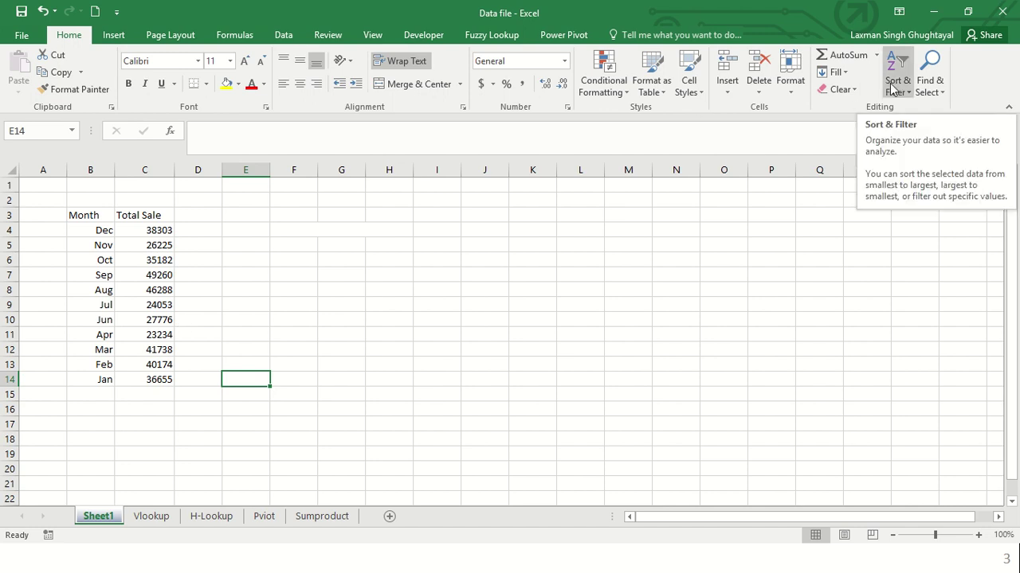
pyautogui.click(75, 218)
pyautogui.hotkey('ctrl', 'shift', 'Right')
pyautogui.hotkey('ctrl', 'shift', 'Down')
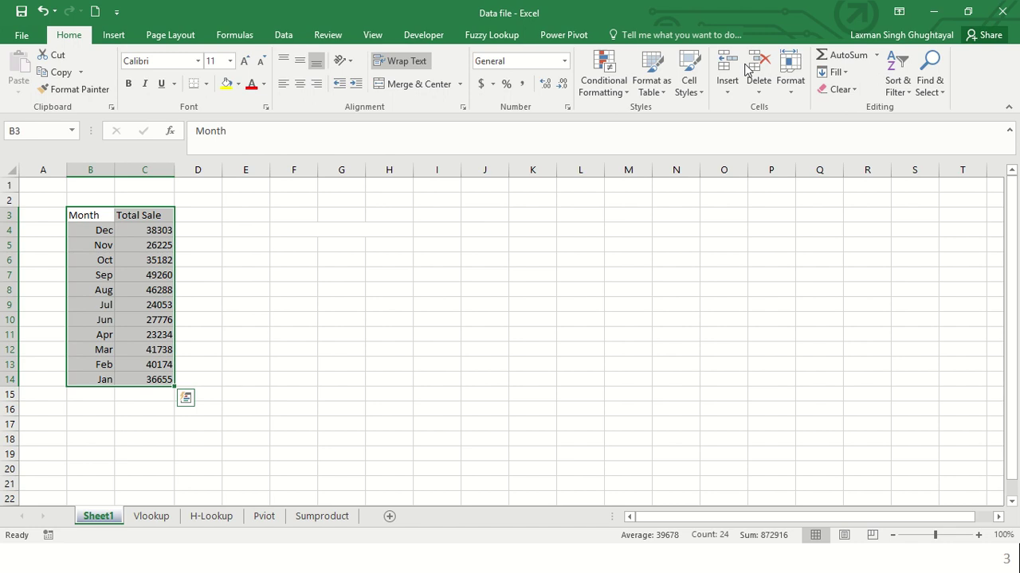
pyautogui.click(896, 70)
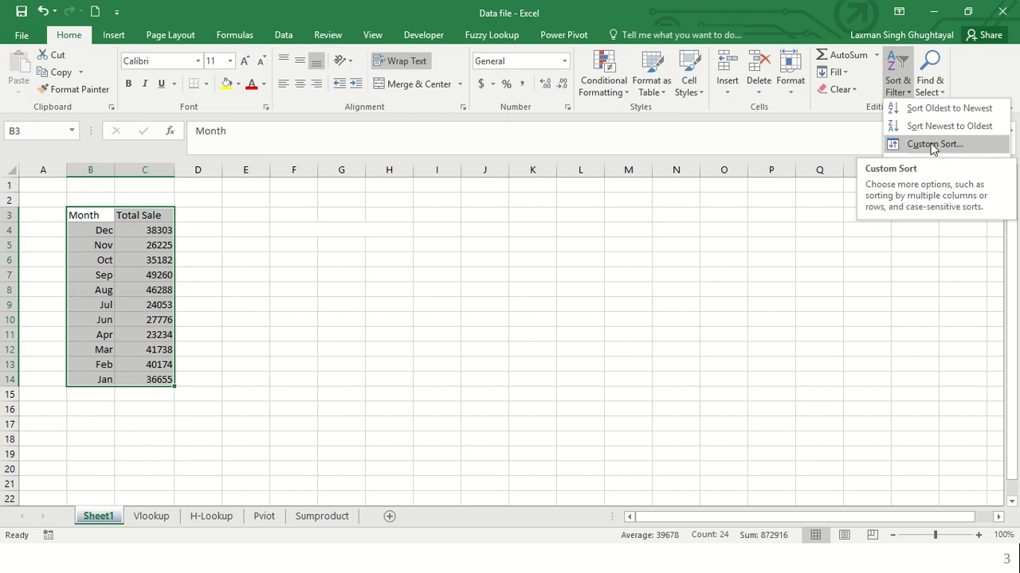
pyautogui.click(285, 33)
pyautogui.click(284, 33)
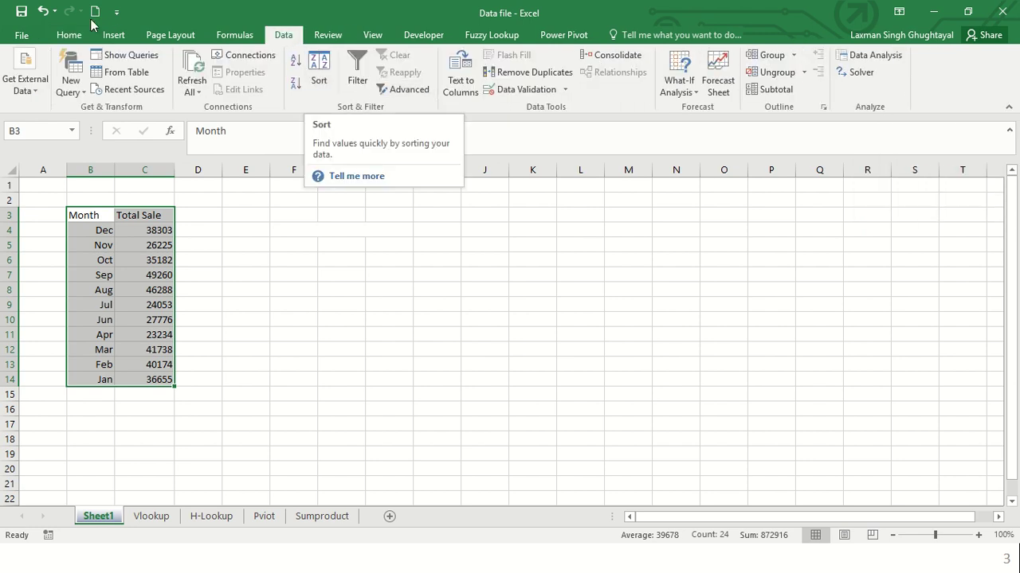
pyautogui.click(69, 35)
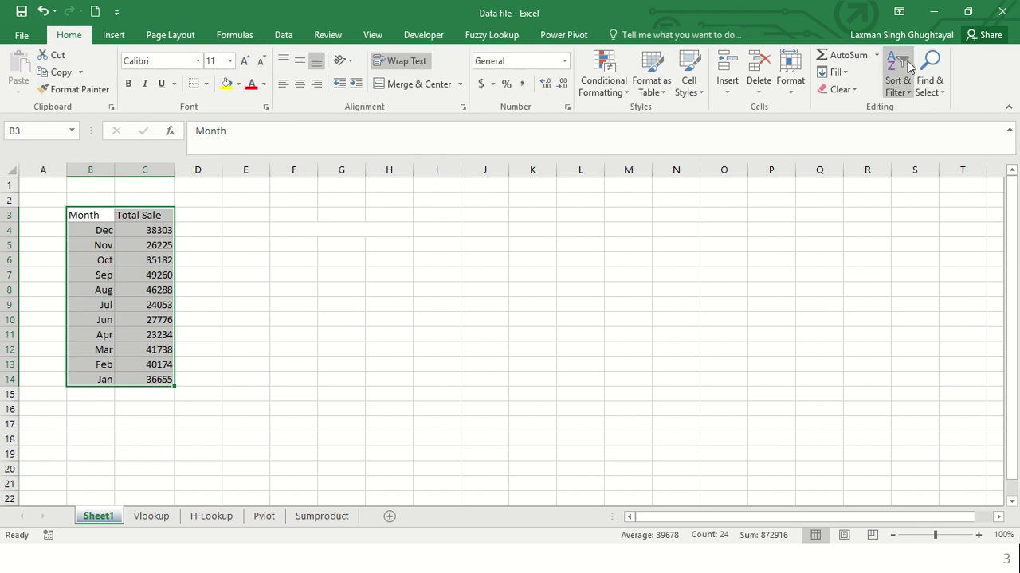
pyautogui.click(897, 83)
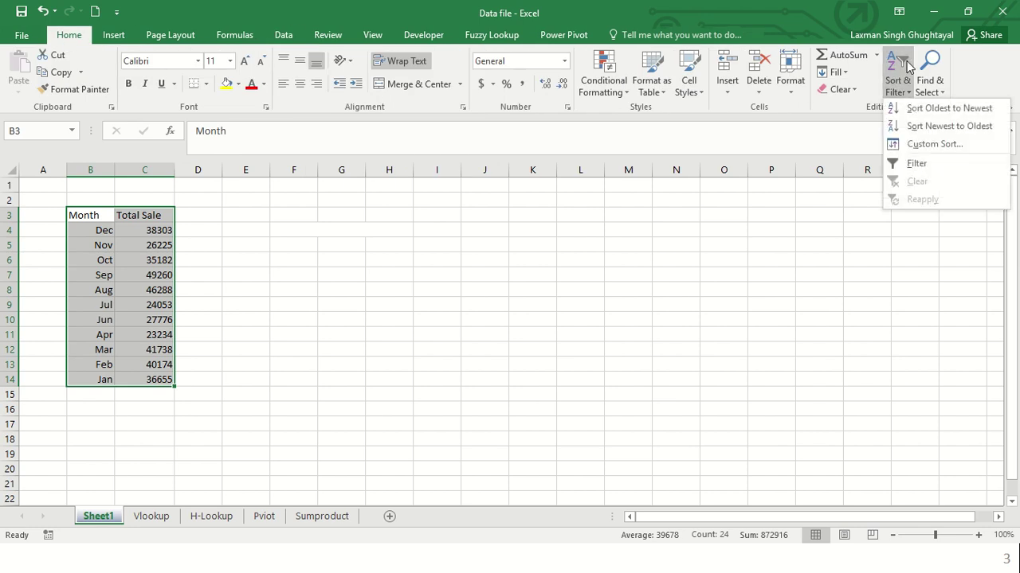
pyautogui.click(920, 144)
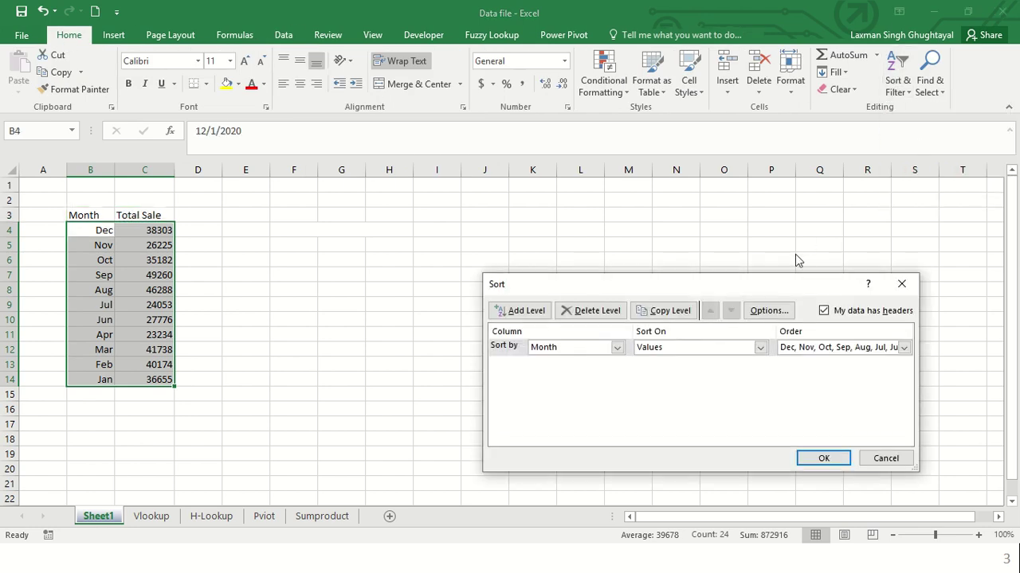
pyautogui.click(902, 284)
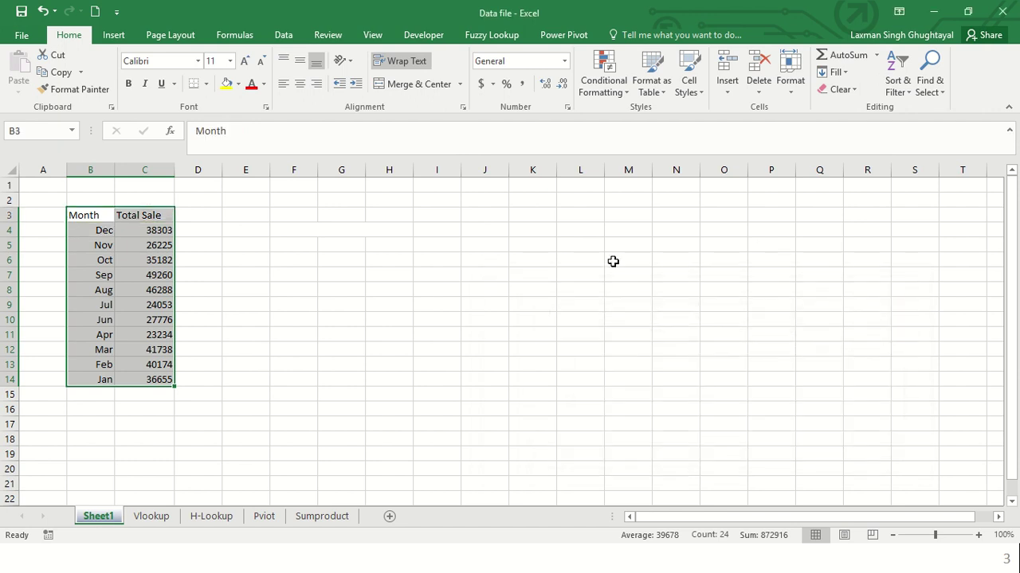
# - Switch to the slideshow, view the Filter slide and return to the Excel workbook
pyautogui.hotkey('alt', 'Tab')
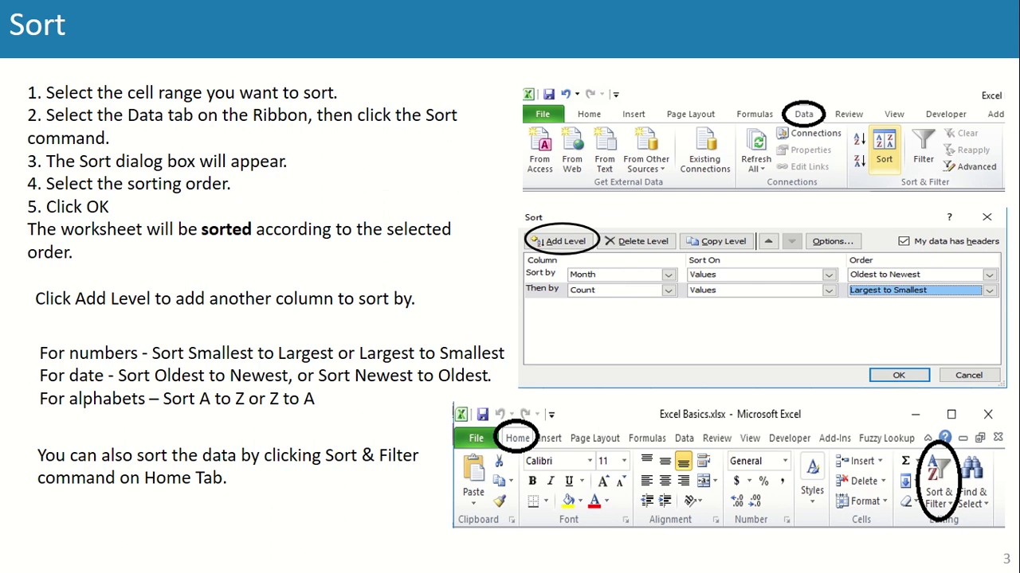
pyautogui.press('Right')
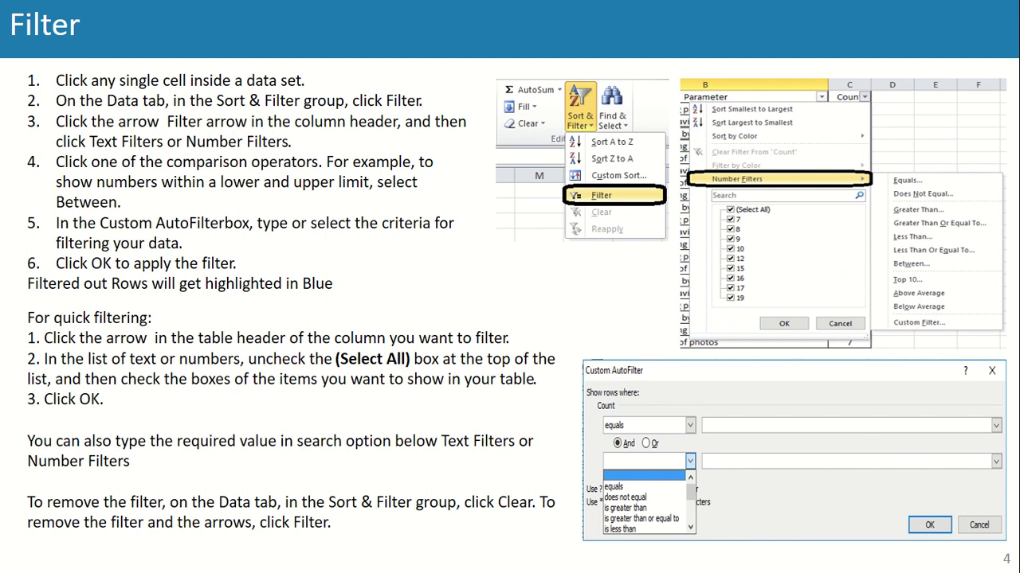
pyautogui.hotkey('alt', 'Tab')
# - Copy the month and sales rows B4:C14 and paste the duplicate directly below the table, starting at B15
pyautogui.press('Left')
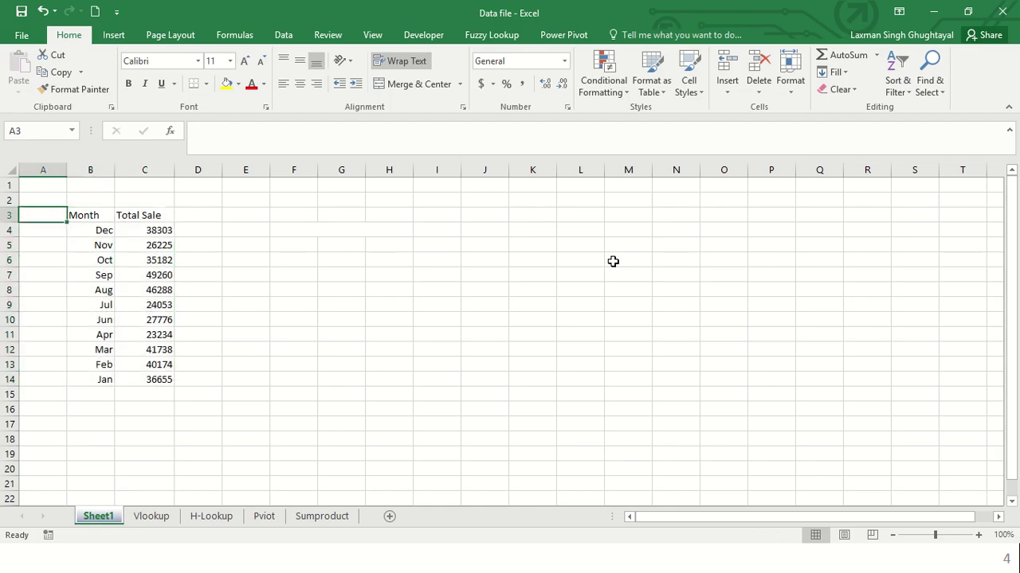
pyautogui.press('Right')
pyautogui.press('Down')
pyautogui.hotkey('ctrl', 'shift', 'Down')
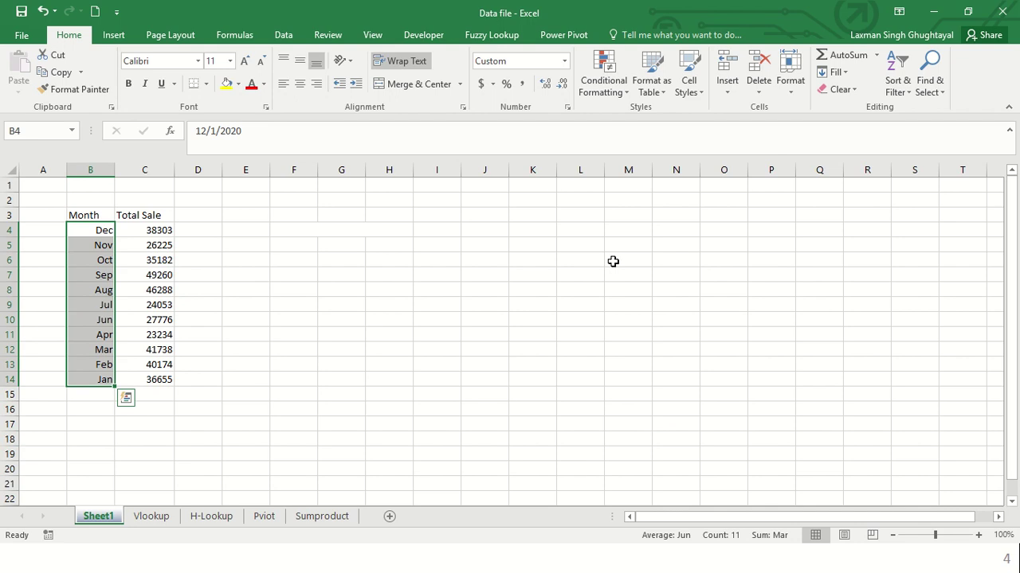
pyautogui.press('Right')
pyautogui.press('Left')
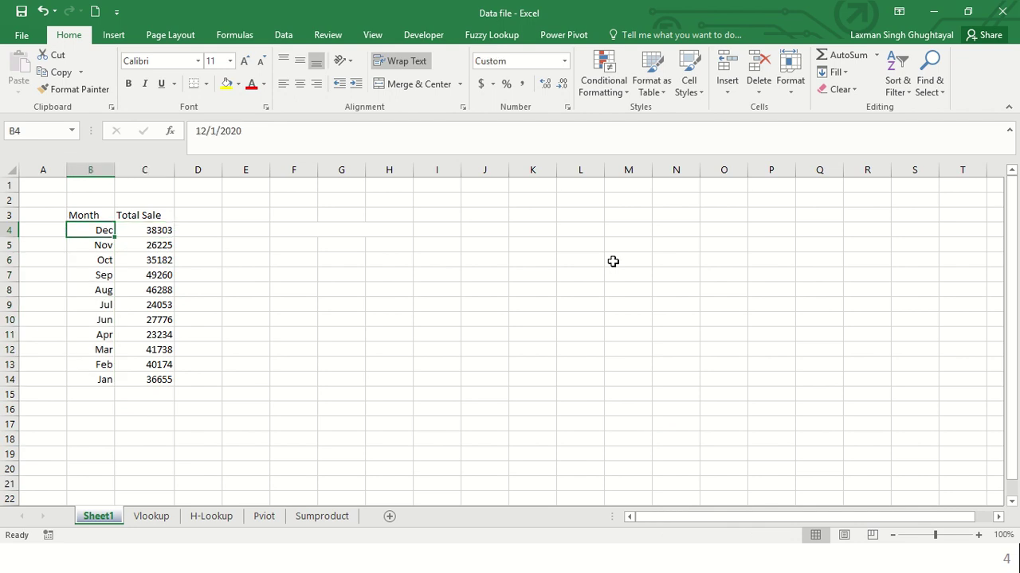
pyautogui.hotkey('shift', 'Right')
pyautogui.hotkey('ctrl', 'shift', 'Down')
pyautogui.hotkey('ctrl', 'c')
pyautogui.hotkey('ctrl', 'Down')
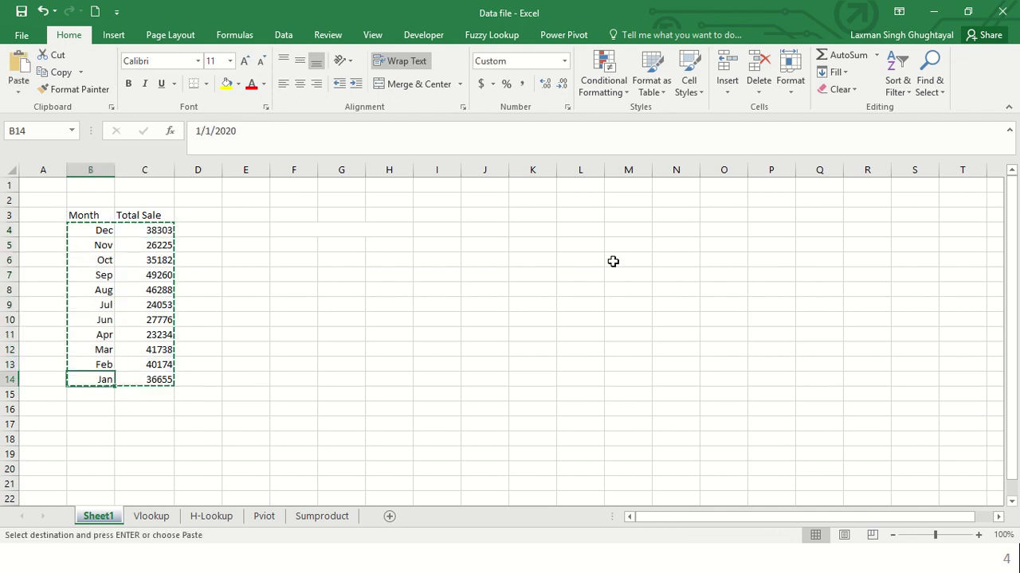
pyautogui.press('Down')
pyautogui.hotkey('ctrl', 'v')
pyautogui.press('Up')
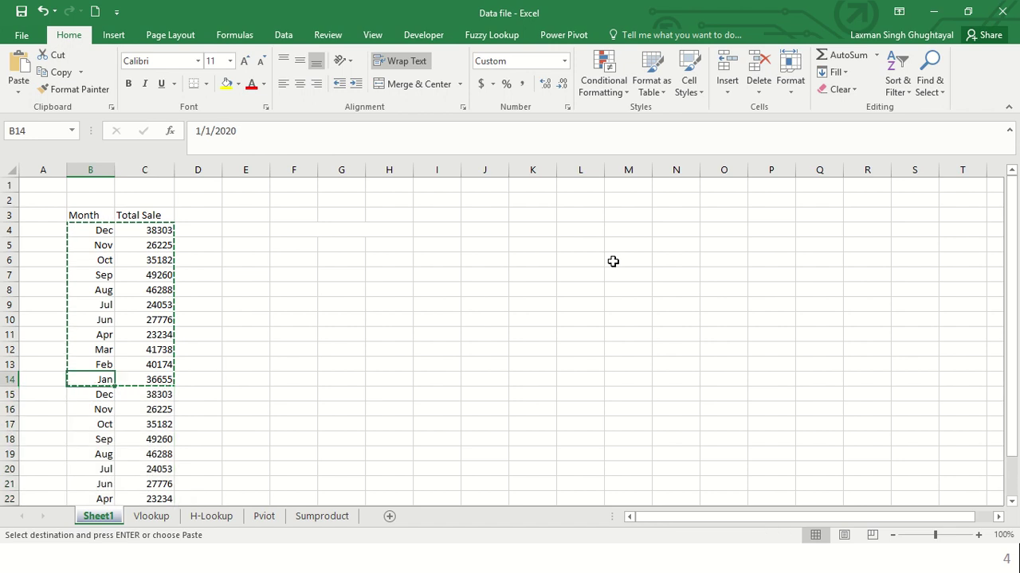
pyautogui.hotkey('ctrl', 'Up')
pyautogui.press('Down')
pyautogui.press('Escape')
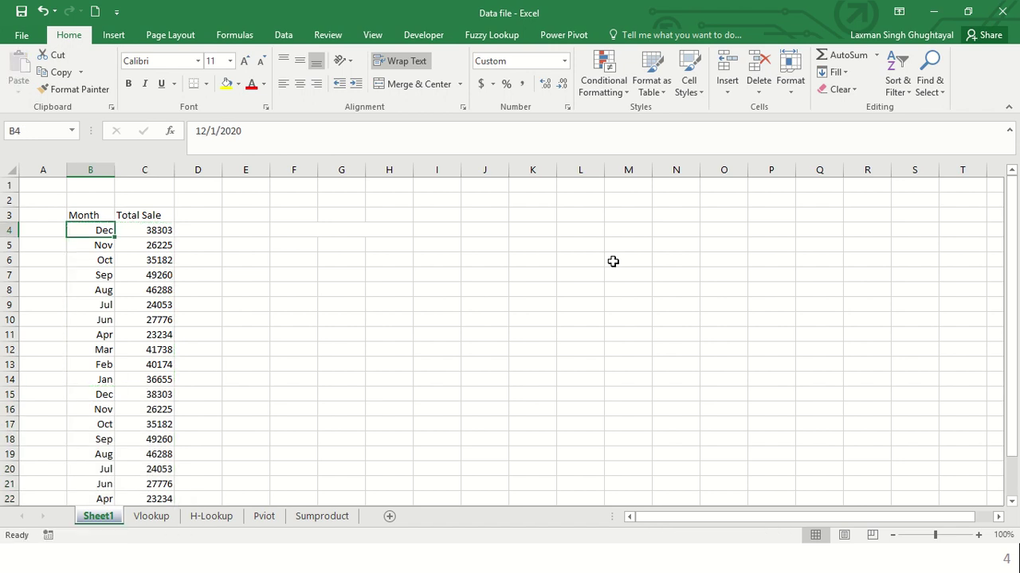
# - Look through the date values behind the Month entries from Dec down to Mar and back up to Jun
pyautogui.press('Down')
pyautogui.press('Down')
pyautogui.press('Down')
pyautogui.press('Down')
pyautogui.press('Down')
pyautogui.press('Down')
pyautogui.press('Down')
pyautogui.press('Down')
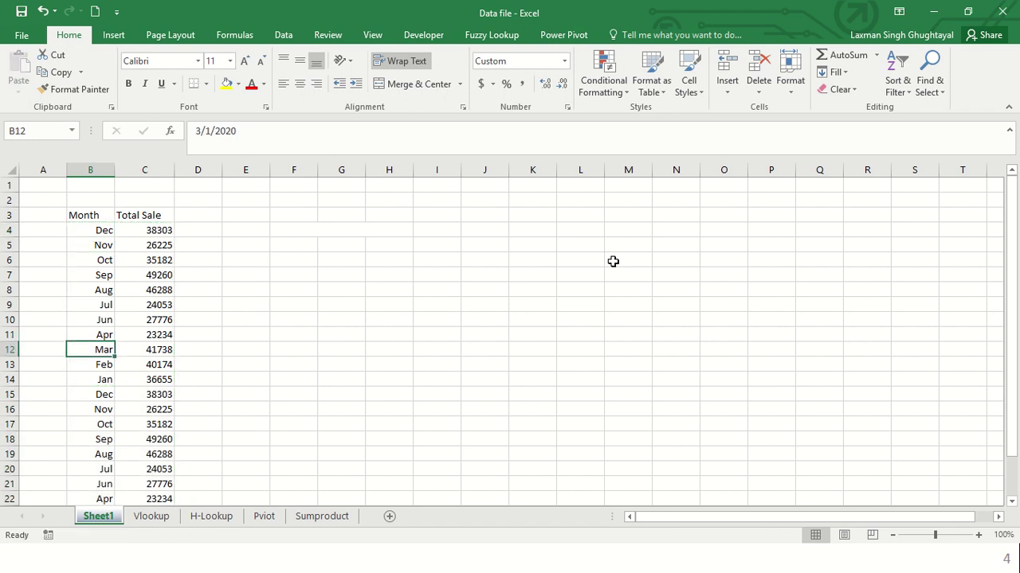
pyautogui.press('Up')
pyautogui.press('Up')
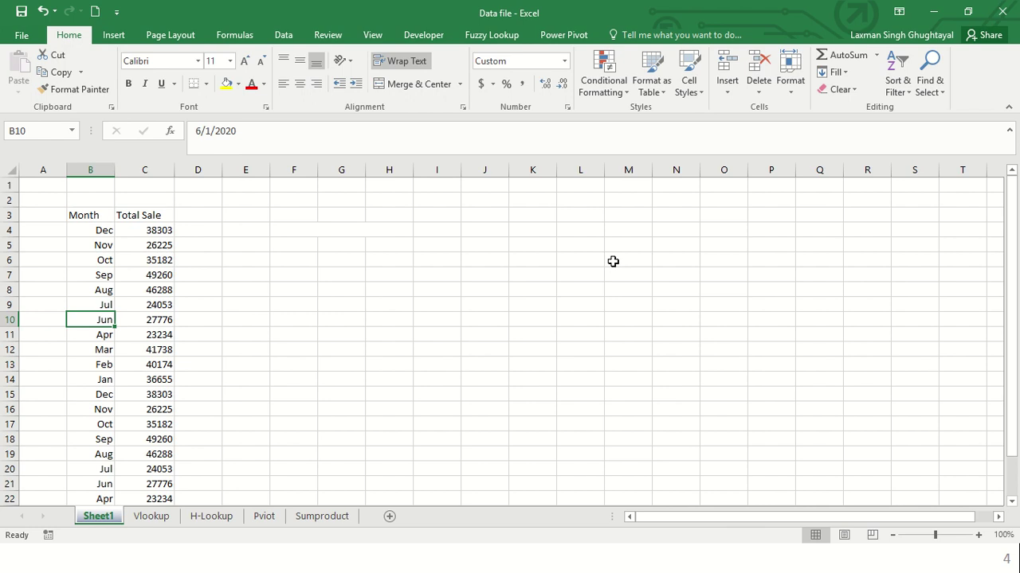
# - Add filter arrows to the Month and Total Sale headers and remove them again
pyautogui.hotkey('ctrl', 'Up')
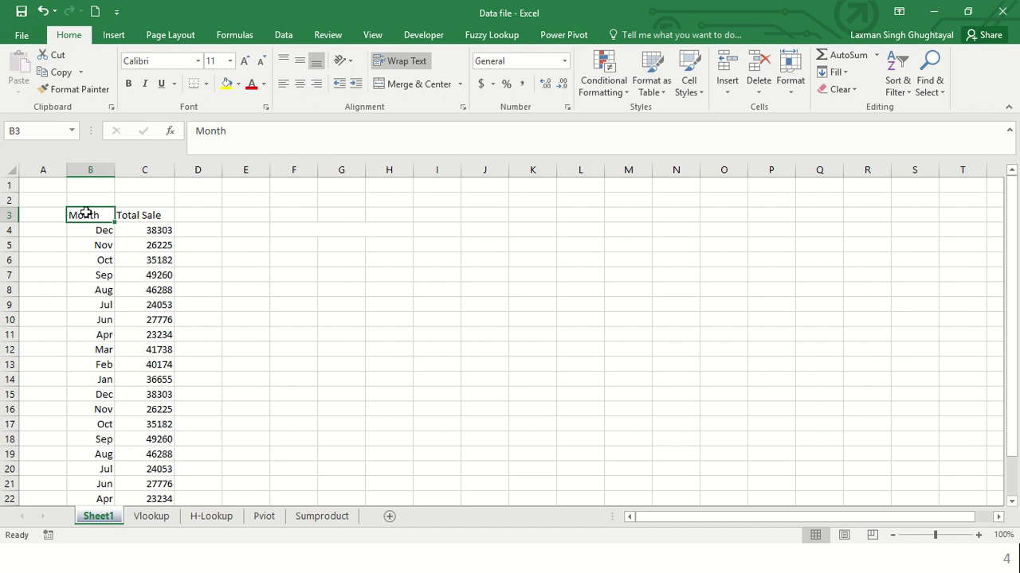
pyautogui.click(906, 62)
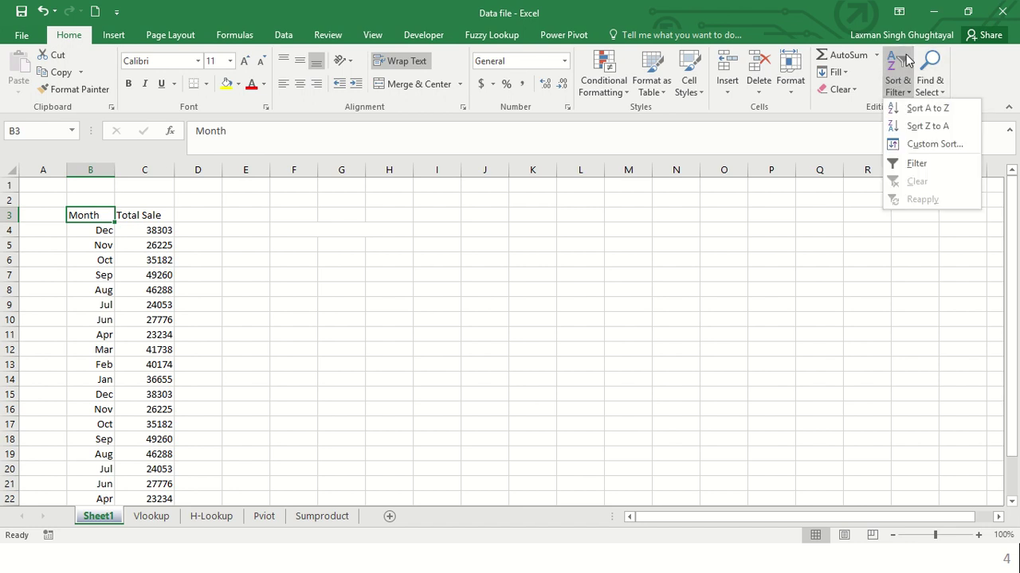
pyautogui.click(926, 165)
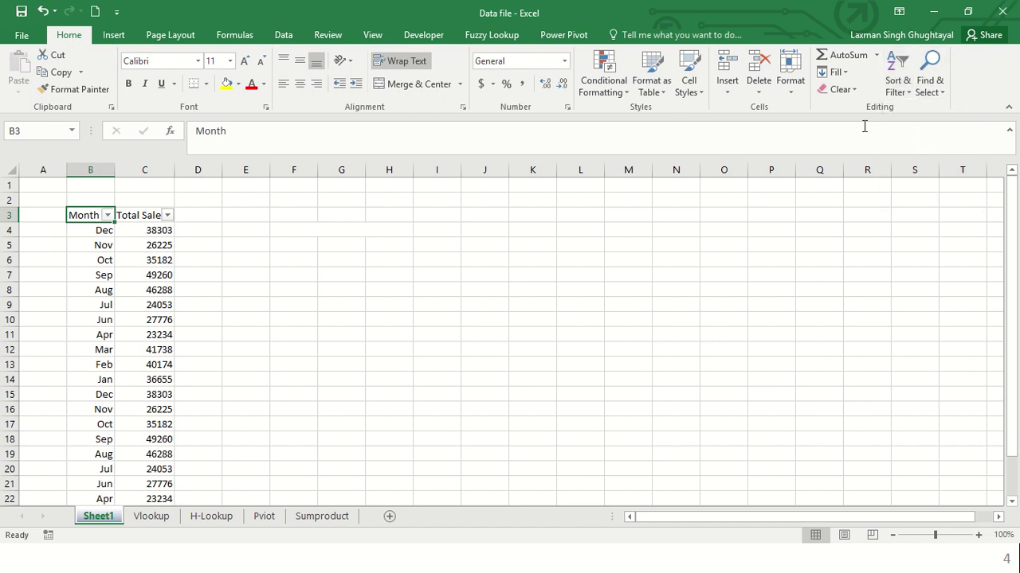
pyautogui.click(905, 90)
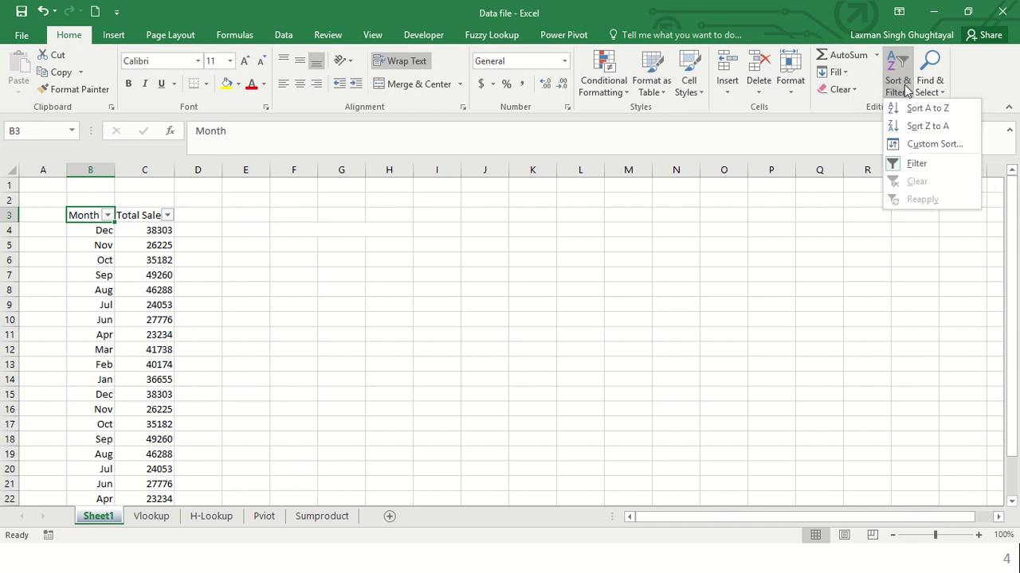
pyautogui.click(902, 88)
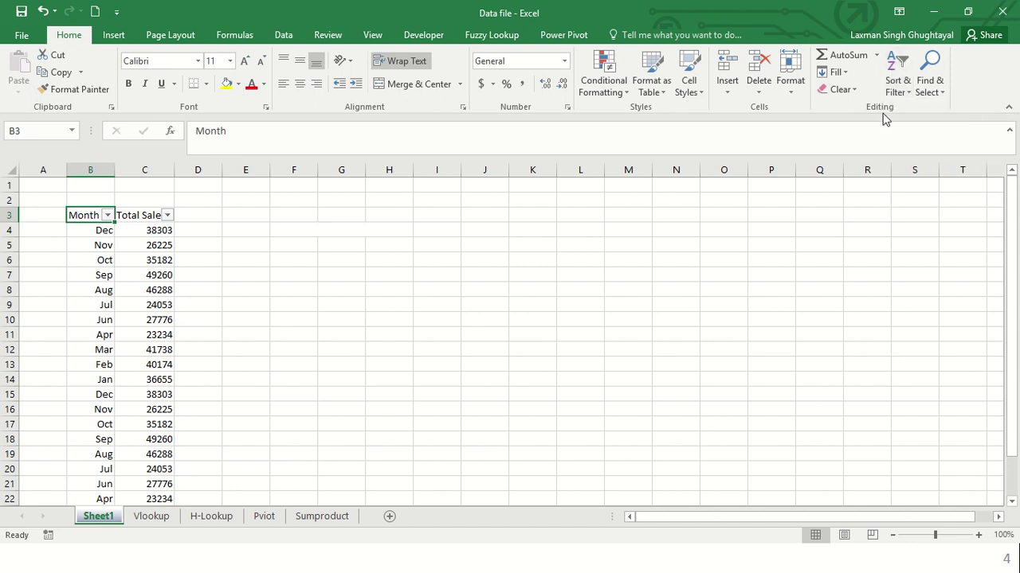
pyautogui.click(904, 75)
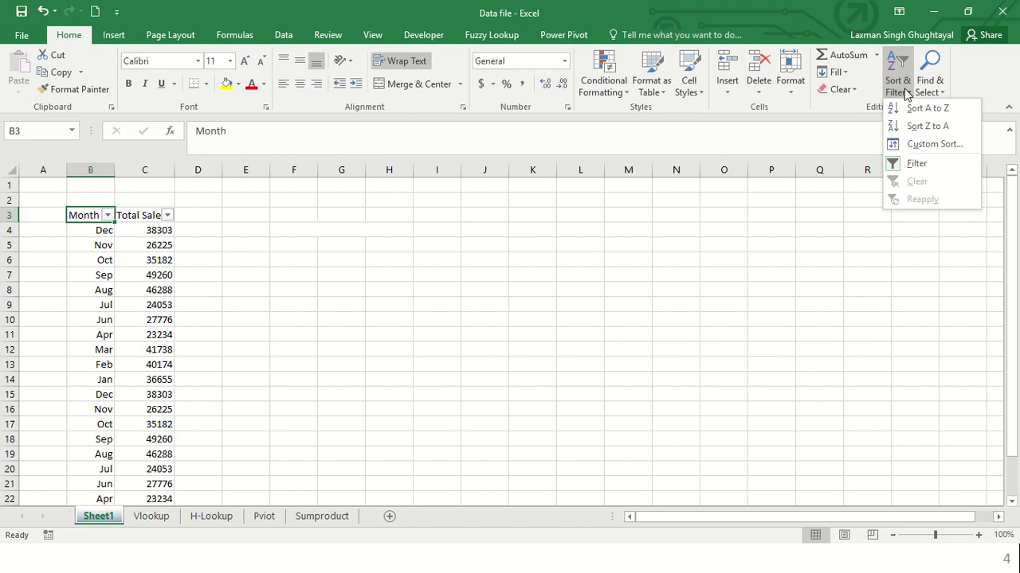
pyautogui.click(912, 165)
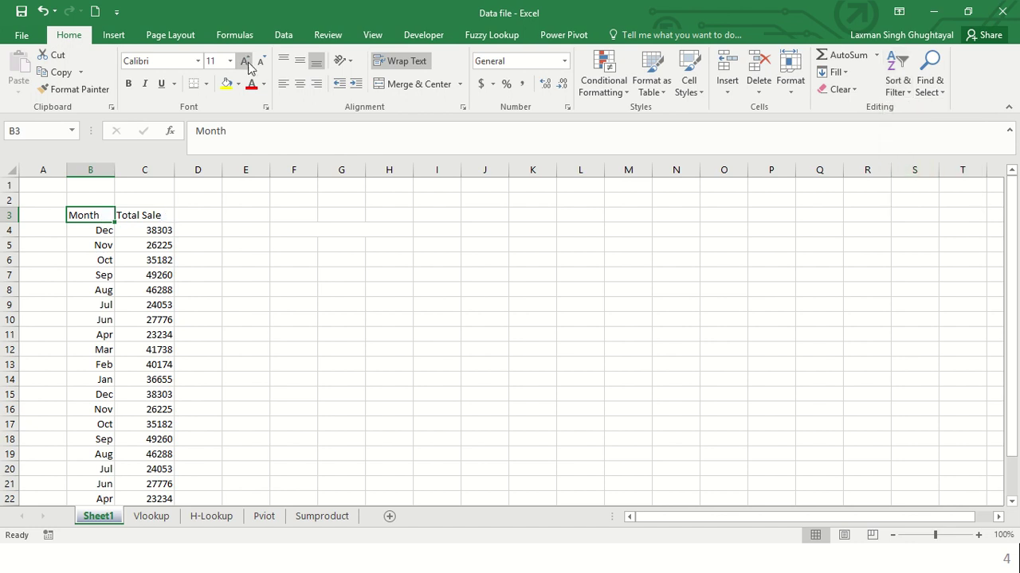
# - Turn on filtering for the sales table and filter the Month column to show only August
pyautogui.click(282, 35)
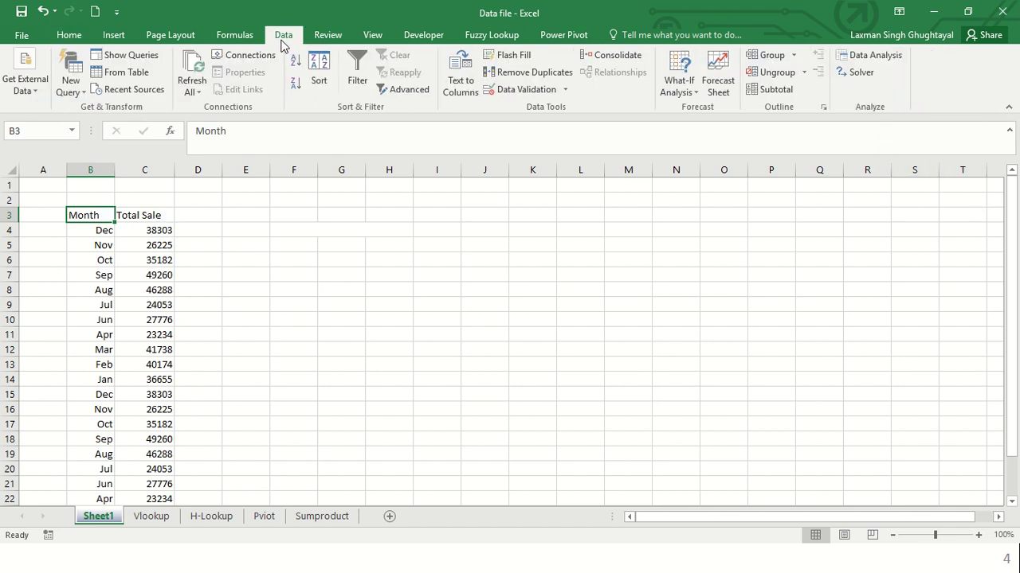
pyautogui.click(365, 66)
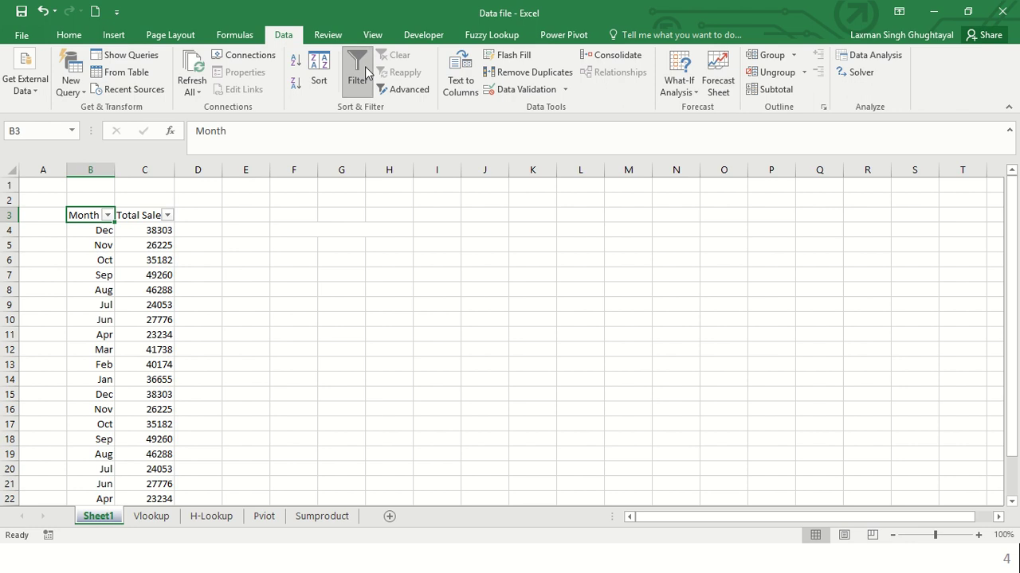
pyautogui.click(108, 215)
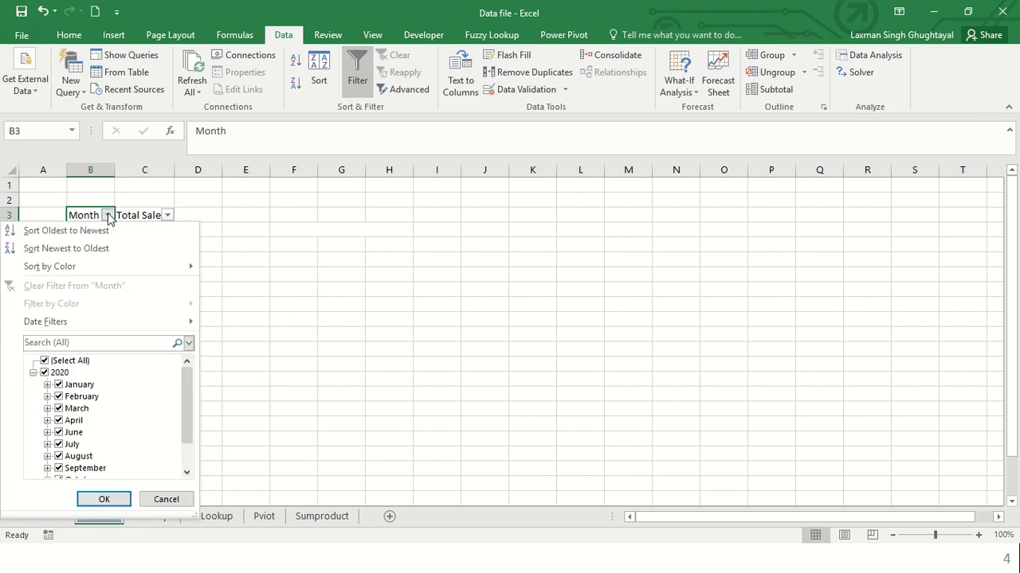
pyautogui.click(44, 372)
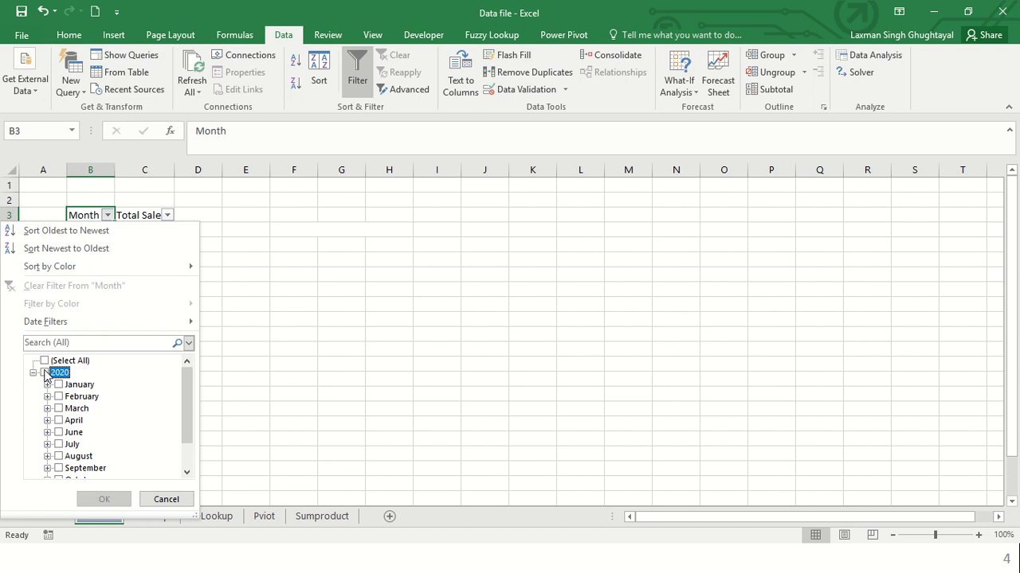
pyautogui.click(58, 457)
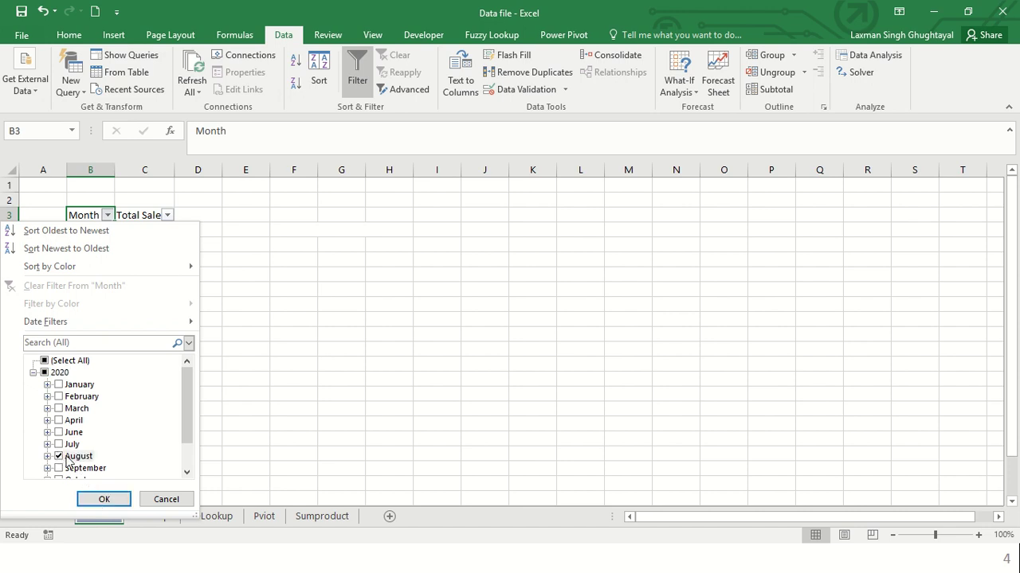
pyautogui.click(100, 499)
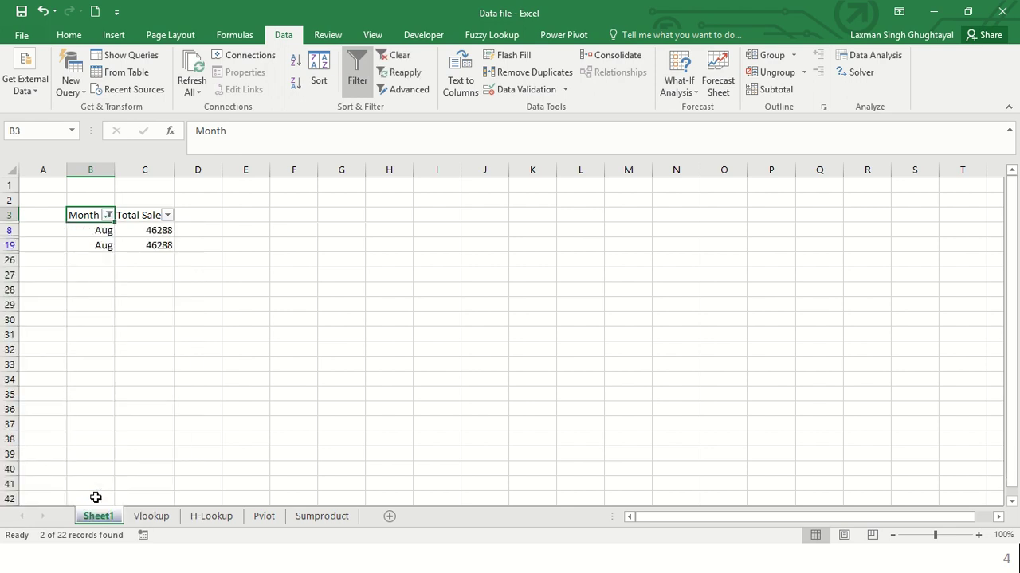
# - Inspect the filtered August rows, view the Filter slide in the slideshow and return to the Excel workbook
pyautogui.press('Up')
pyautogui.press('Down')
pyautogui.press('Down')
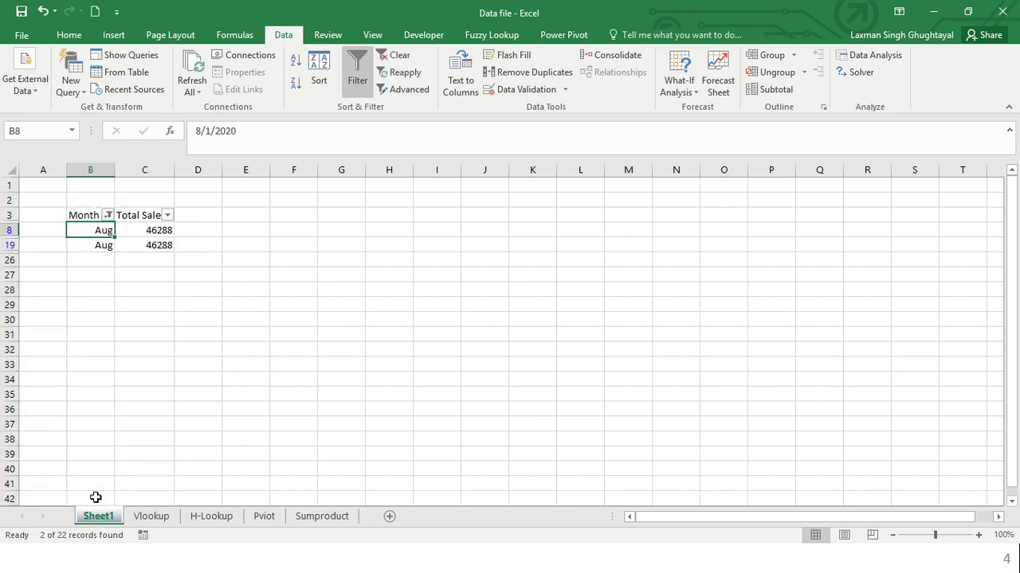
pyautogui.press('Down')
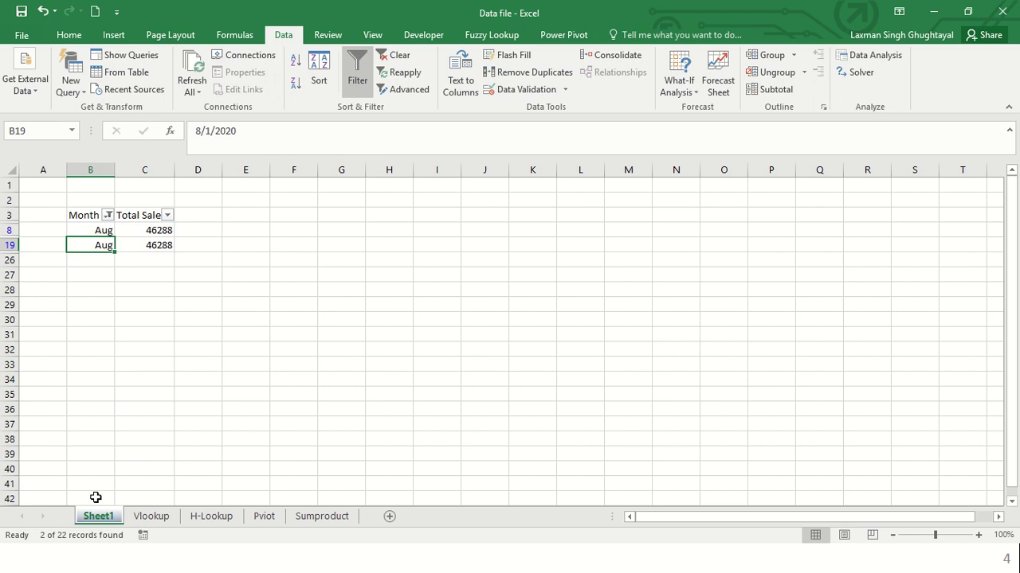
pyautogui.hotkey('alt', 'Tab')
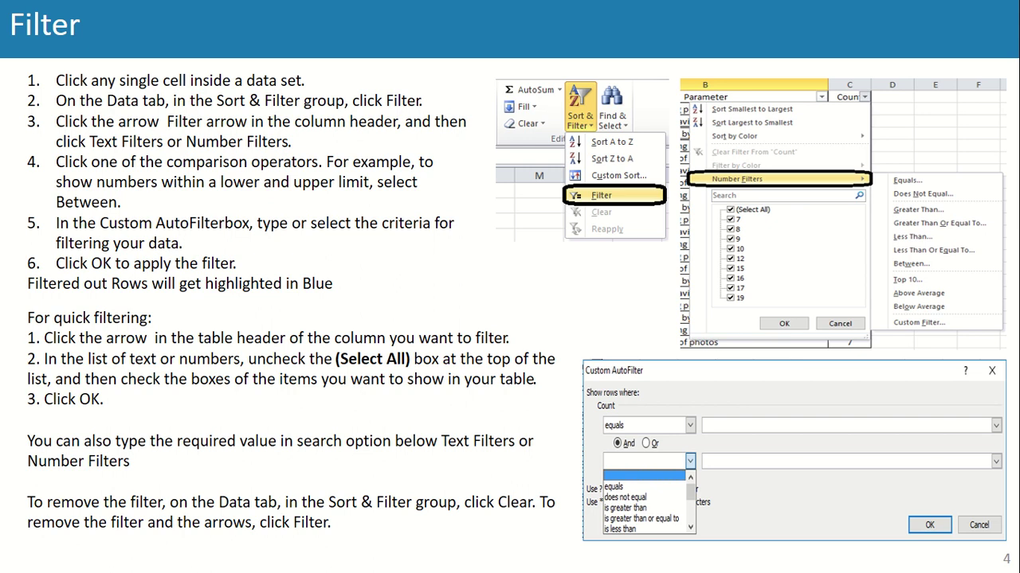
pyautogui.hotkey('alt', 'Tab')
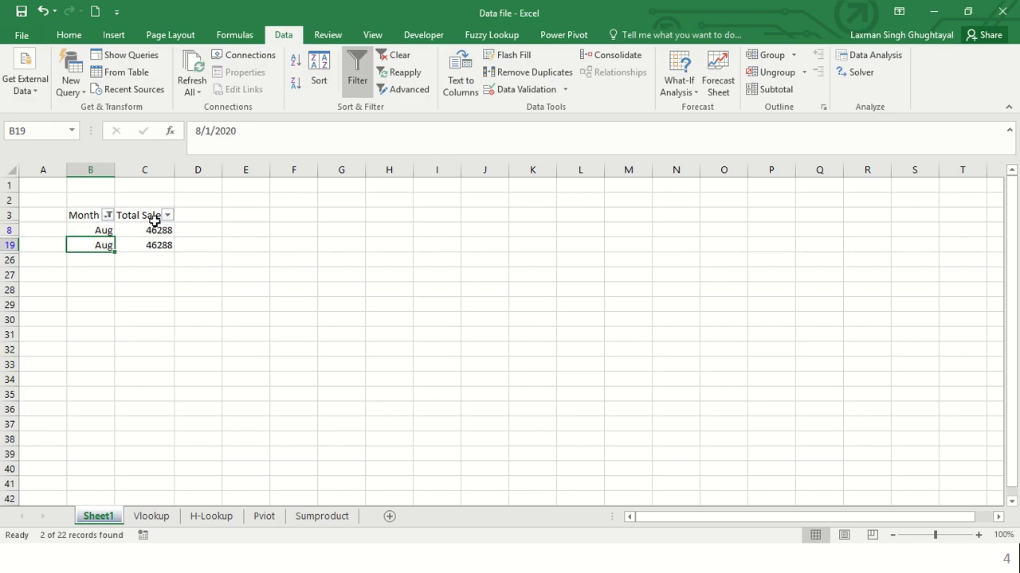
# - Reset the Month filter to Select All so every month is included again
pyautogui.click(107, 212)
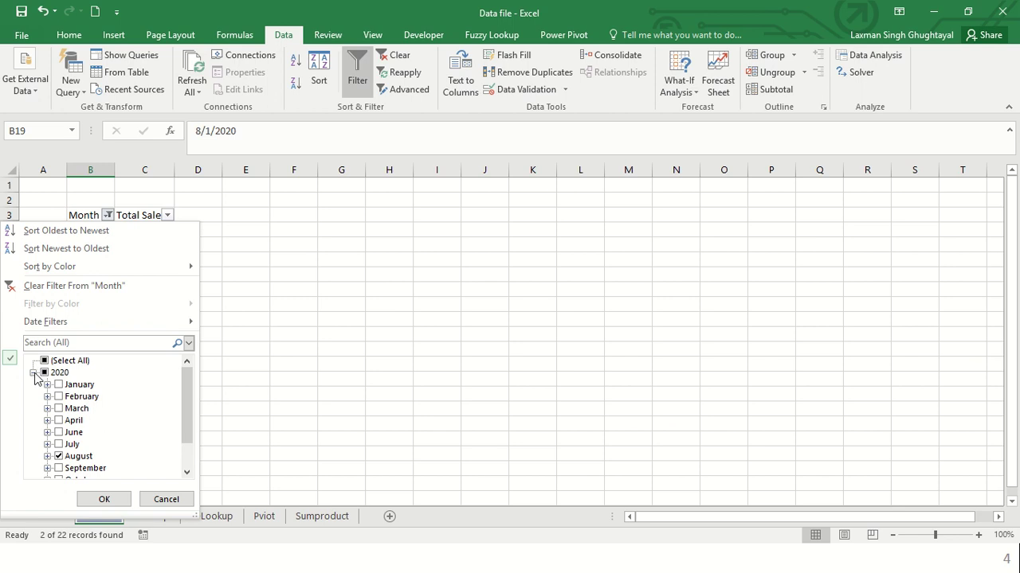
pyautogui.click(32, 373)
pyautogui.click(44, 360)
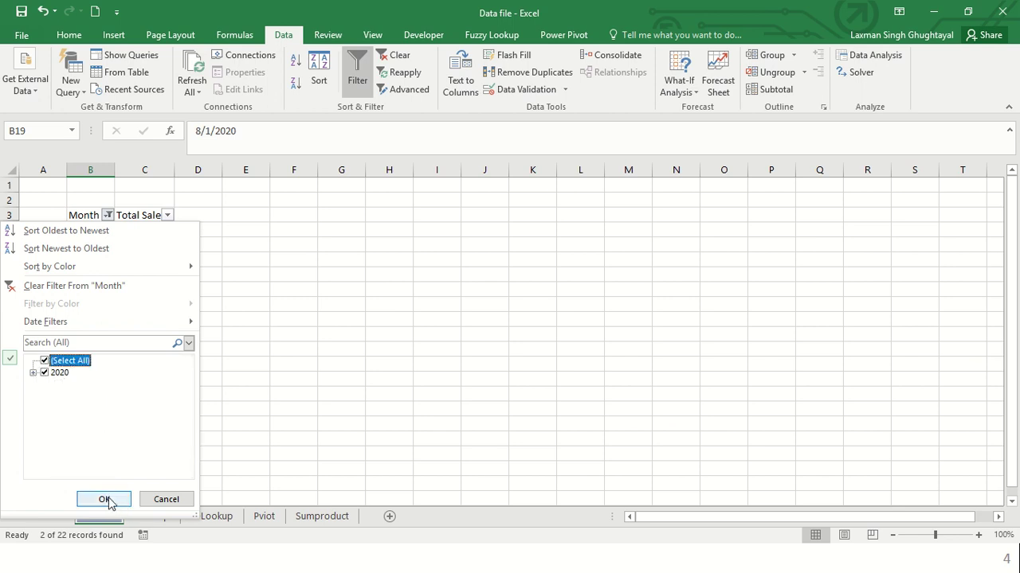
pyautogui.click(105, 499)
# - View the Number Filters options for Total Sale and turn off filtering for the table
pyautogui.click(164, 215)
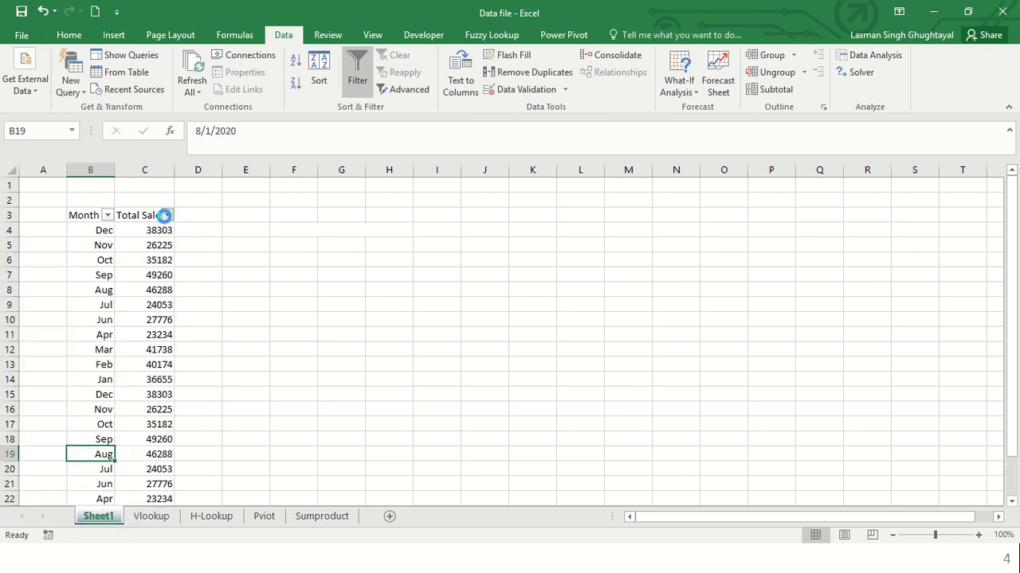
pyautogui.moveTo(123, 326)
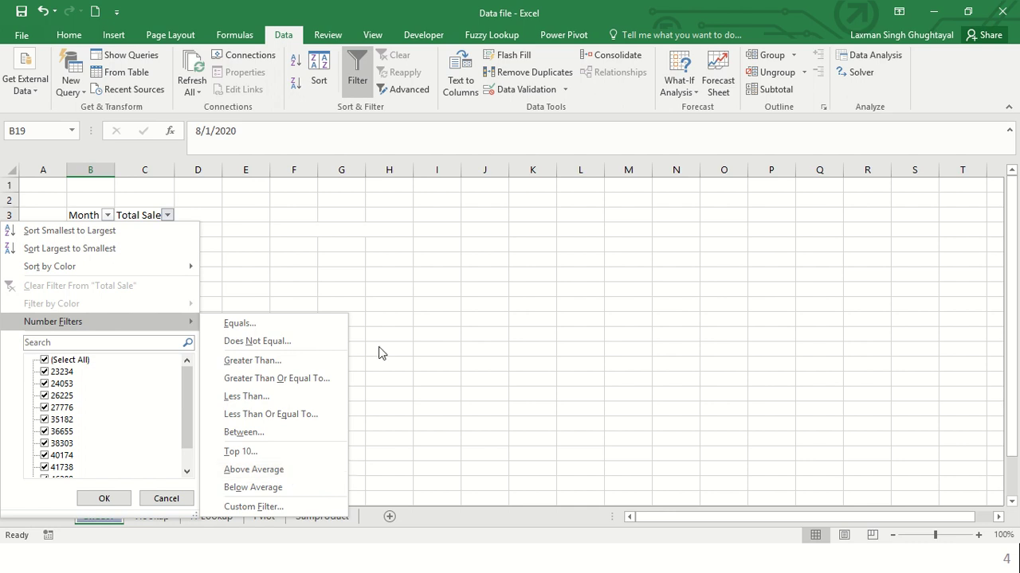
pyautogui.click(448, 281)
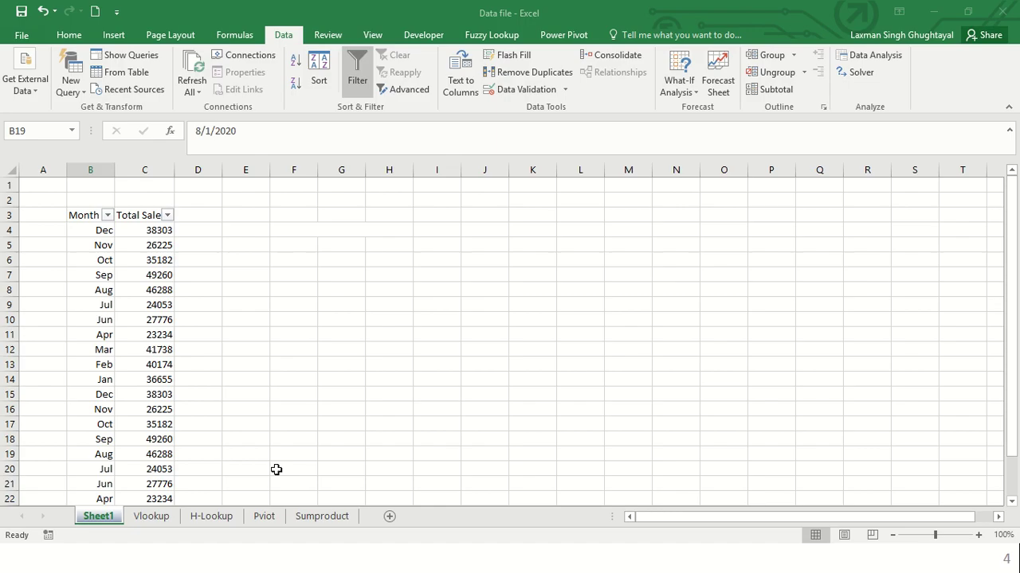
pyautogui.hotkey('ctrl', 'Up')
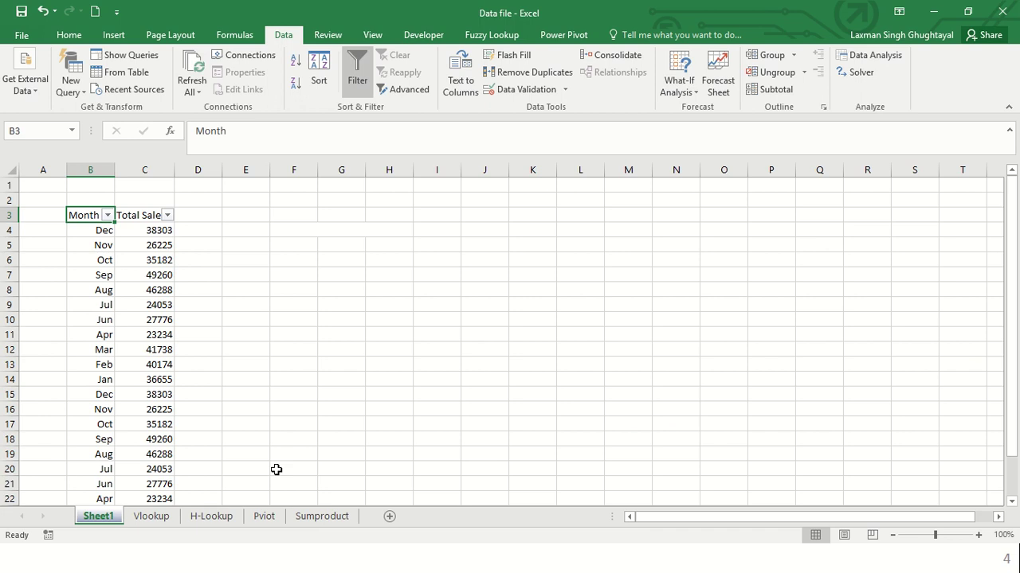
pyautogui.hotkey('ctrl', 'shift', 'l')
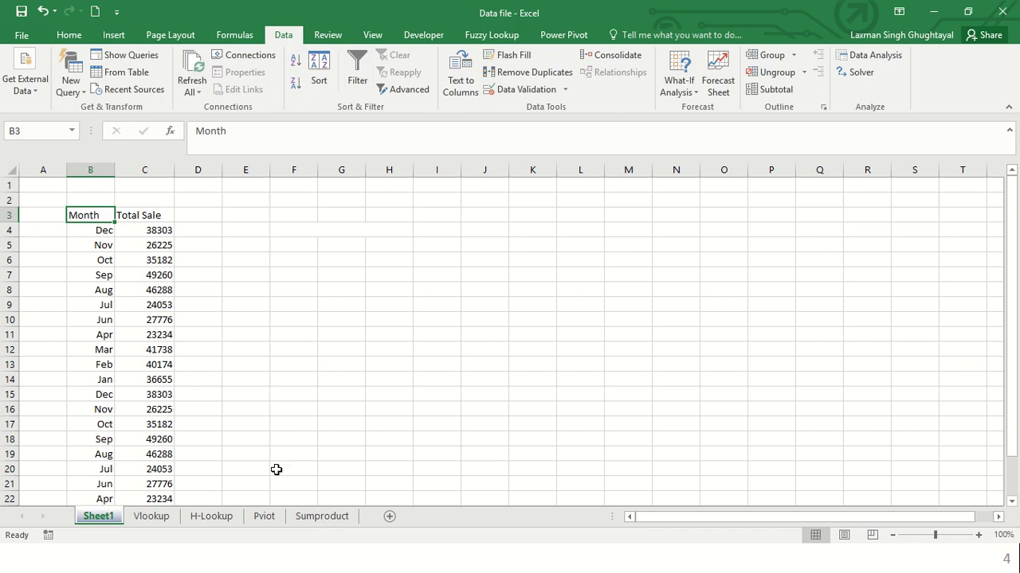
# - Select the whole table B3:C25, inspect its Sort settings and close them without sorting
pyautogui.hotkey('ctrl', 'shift', 'Right')
pyautogui.hotkey('ctrl', 'shift', 'Down')
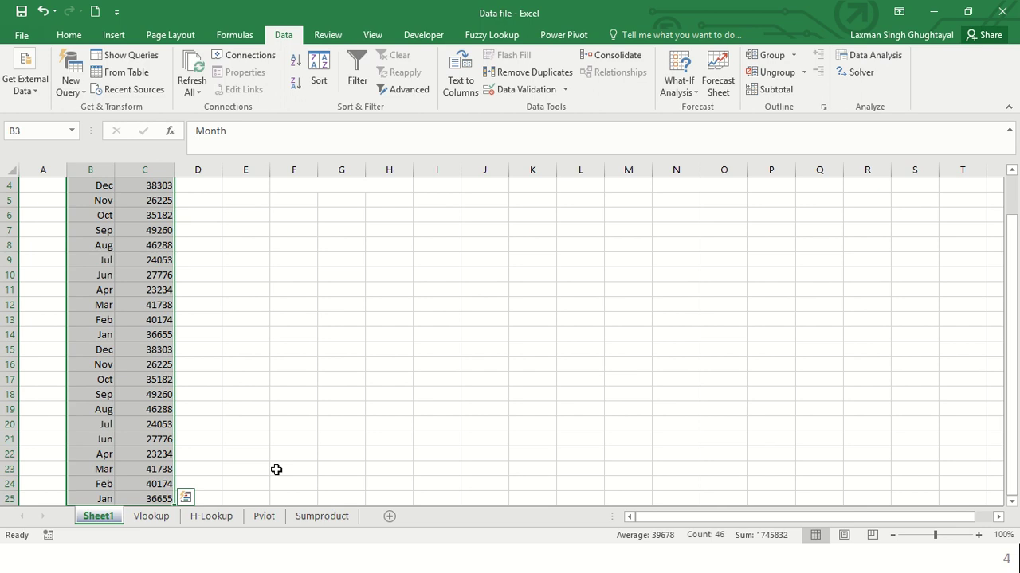
pyautogui.hotkey('alt', 'd')
pyautogui.press('s')
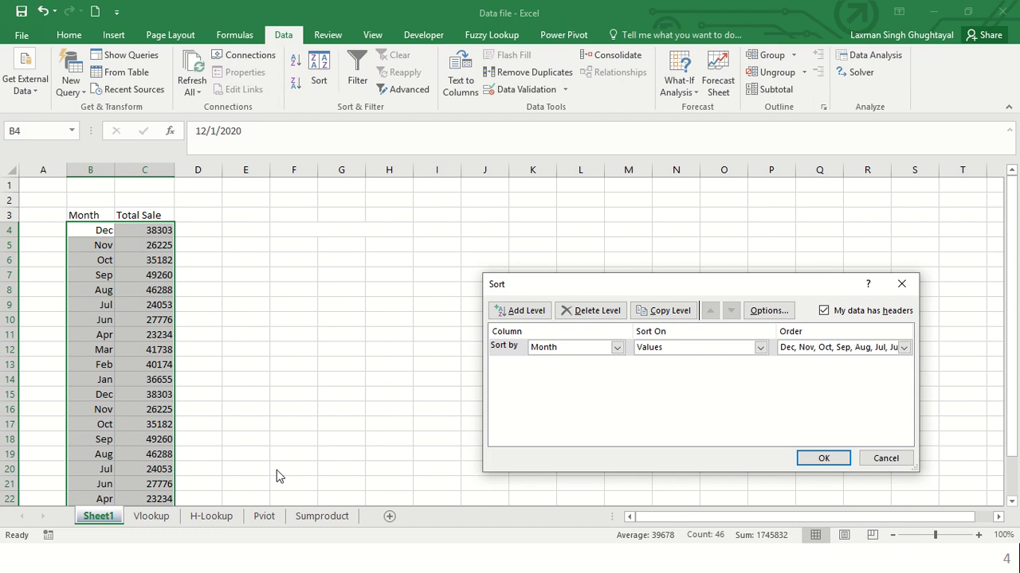
pyautogui.press('Return')
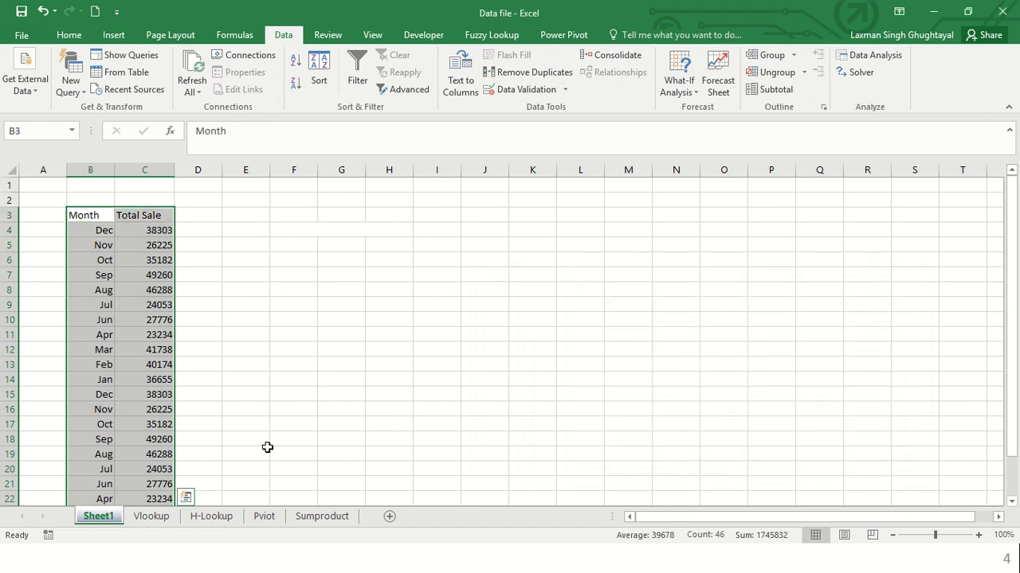
pyautogui.click(291, 216)
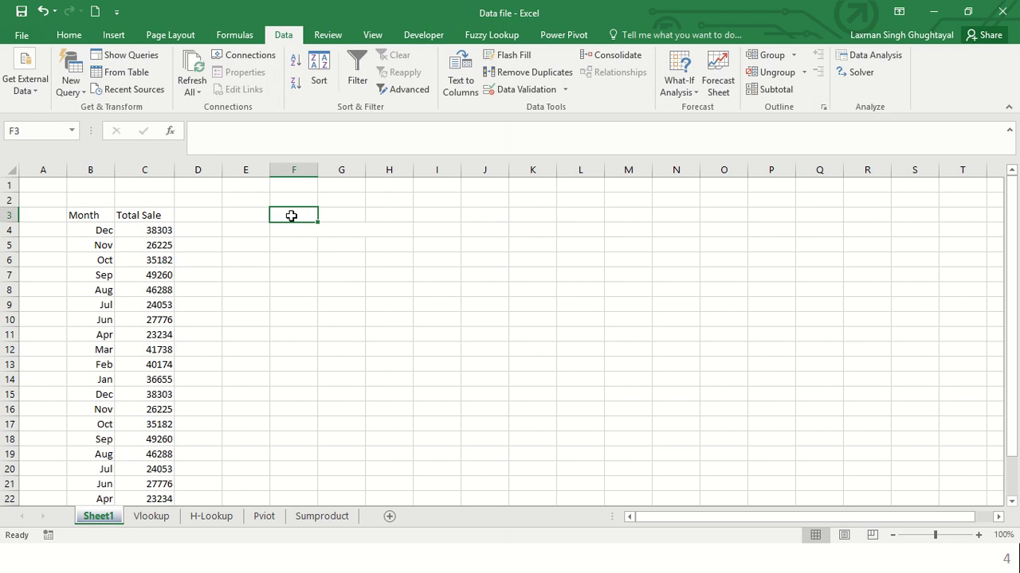
pyautogui.write('c')
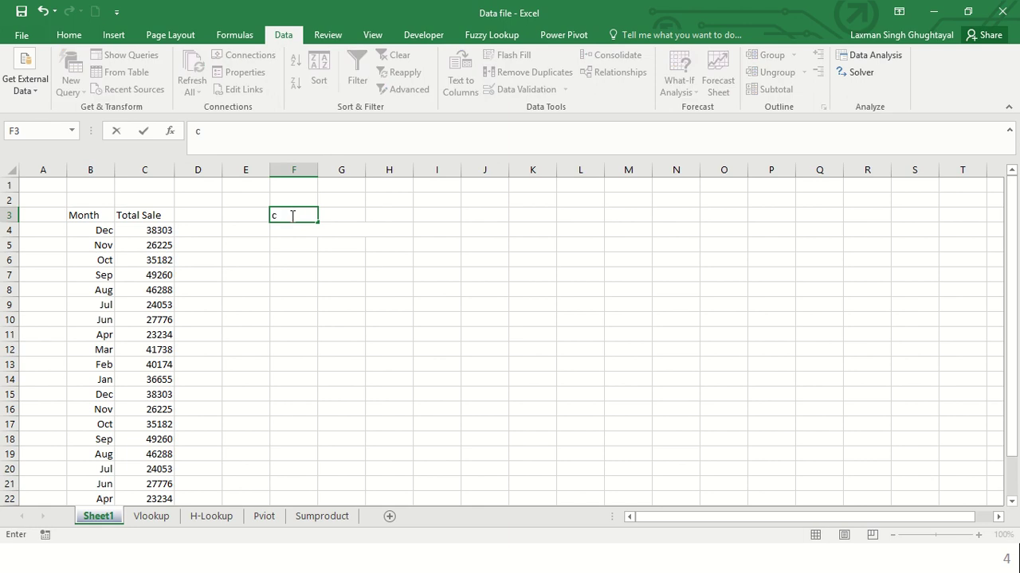
pyautogui.write('LT')
pyautogui.press('BackSpace')
pyautogui.press('BackSpace')
pyautogui.press('BackSpace')
pyautogui.write('CLT +')
pyautogui.press('Escape')
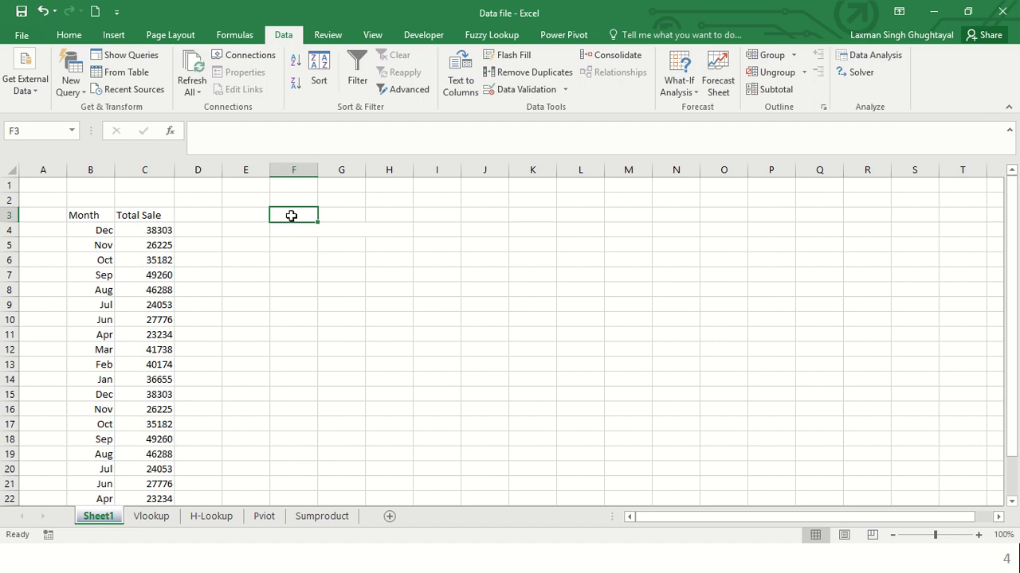
pyautogui.hotkey('ctrl', 'shift', 'l')
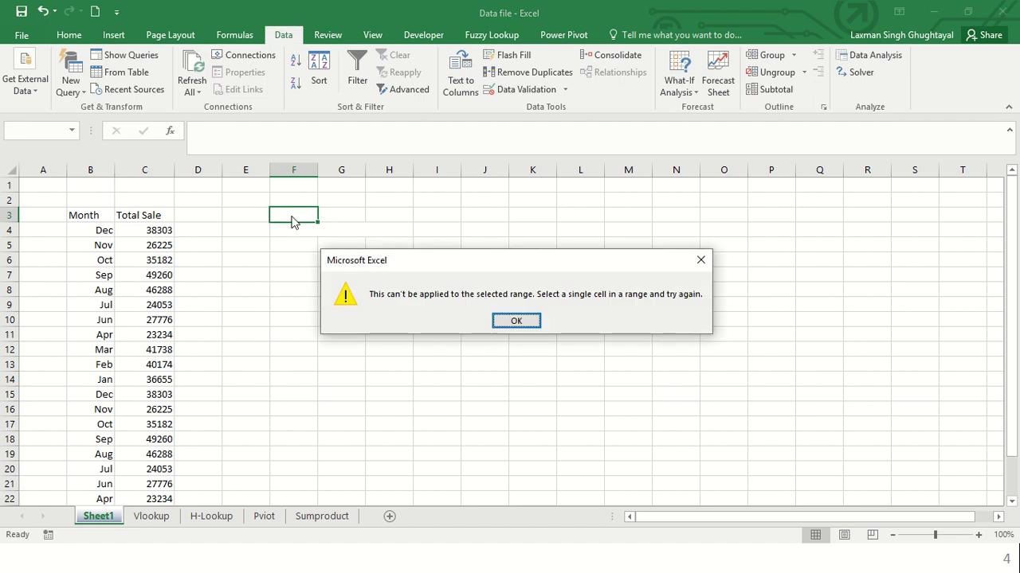
pyautogui.press('Return')
# - Return to the Month header, select the table B3:C25, view its Sort settings and close them without sorting
pyautogui.press('Left')
pyautogui.press('Left')
pyautogui.press('Left')
pyautogui.press('Left')
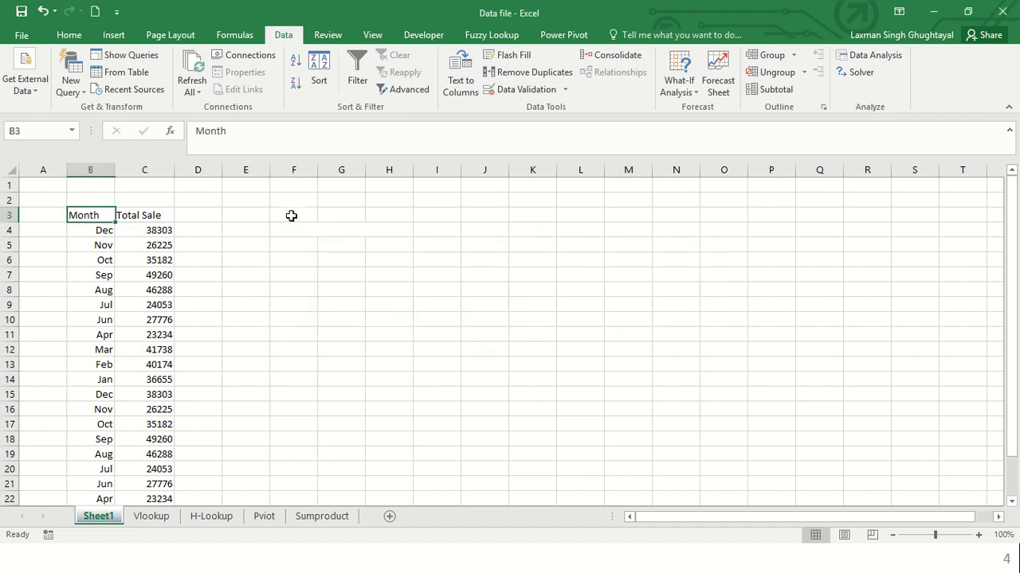
pyautogui.hotkey('shift', 'Right')
pyautogui.hotkey('ctrl', 'shift', 'Down')
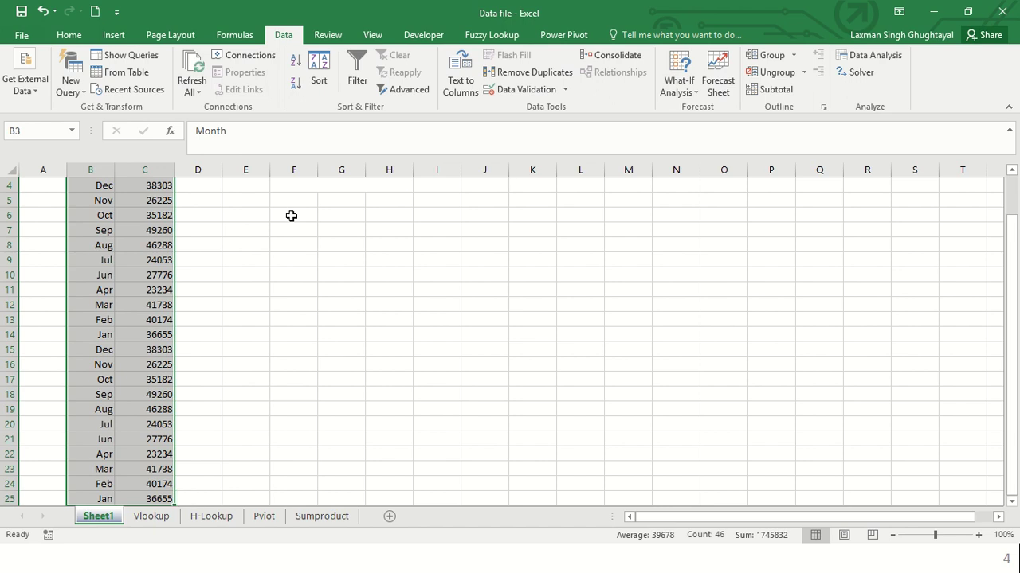
pyautogui.hotkey('alt', 'a')
pyautogui.press('s')
pyautogui.press('s')
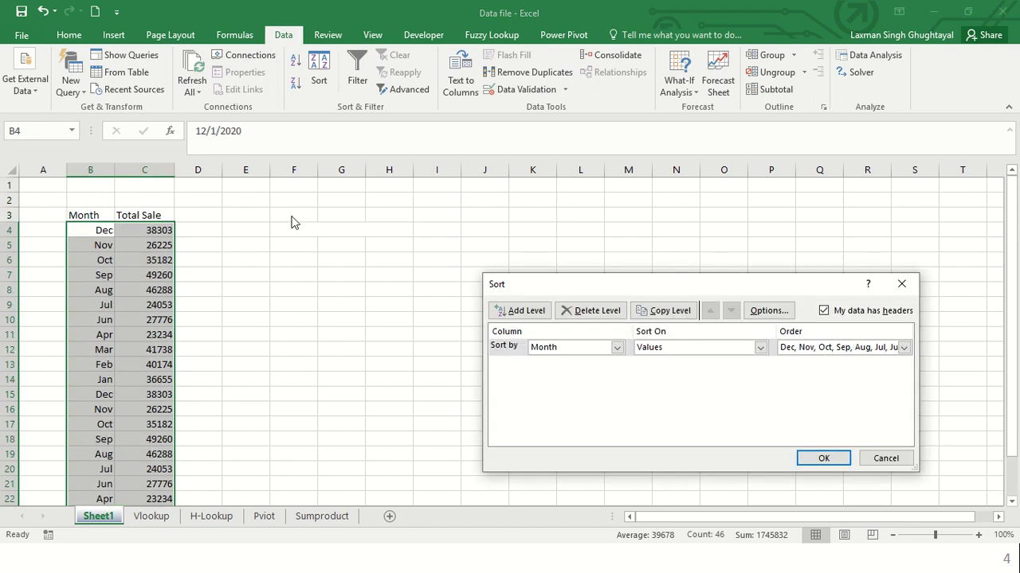
pyautogui.press('Escape')
# - Enter the shortcut note "ALT +D+S" in cell E3 beside the sales table
pyautogui.press('Up')
pyautogui.press('Right')
pyautogui.press('Right')
pyautogui.press('Right')
pyautogui.press('Right')
pyautogui.press('Down')
pyautogui.press('Left')
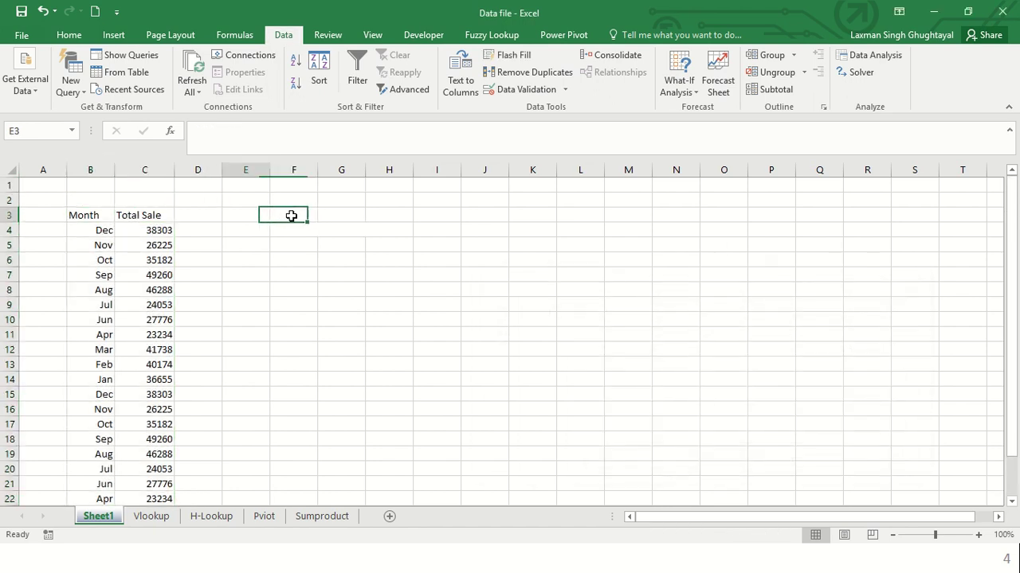
pyautogui.write('AL')
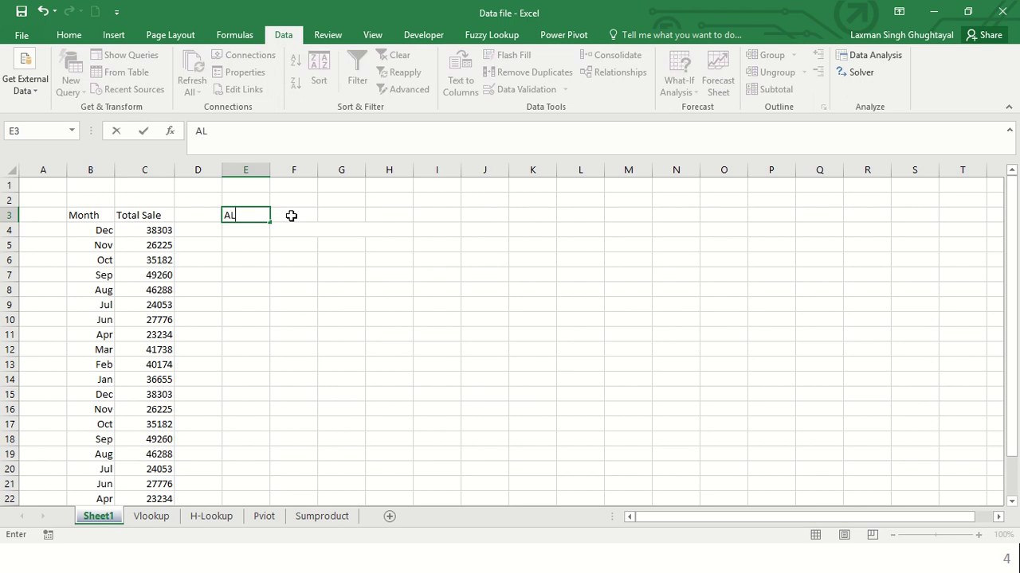
pyautogui.write('T +D+S')
pyautogui.press('Return')
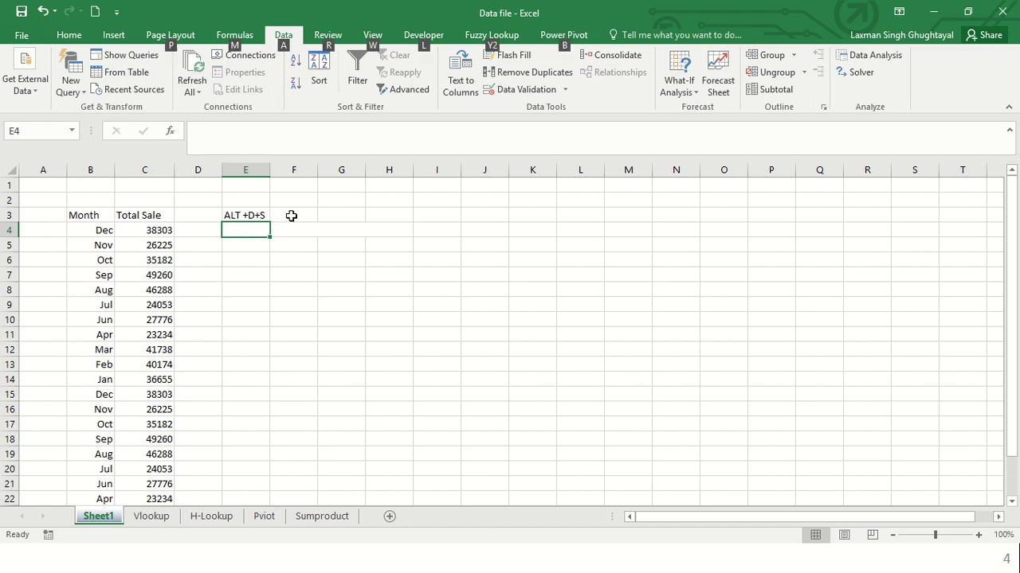
# - Open the Sort settings twice from cell E3, closing them each time without sorting
pyautogui.press('Up')
pyautogui.hotkey('alt', 'd')
pyautogui.press('s')
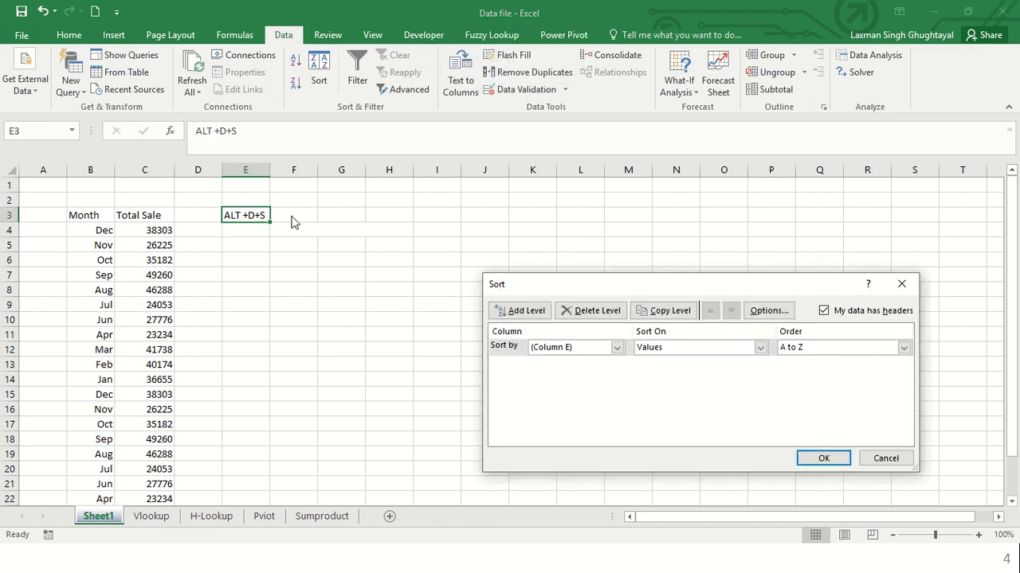
pyautogui.press('Escape')
pyautogui.press('Down')
pyautogui.press('Up')
pyautogui.hotkey('alt', 'd')
pyautogui.press('s')
pyautogui.press('Escape')
pyautogui.press('Down')
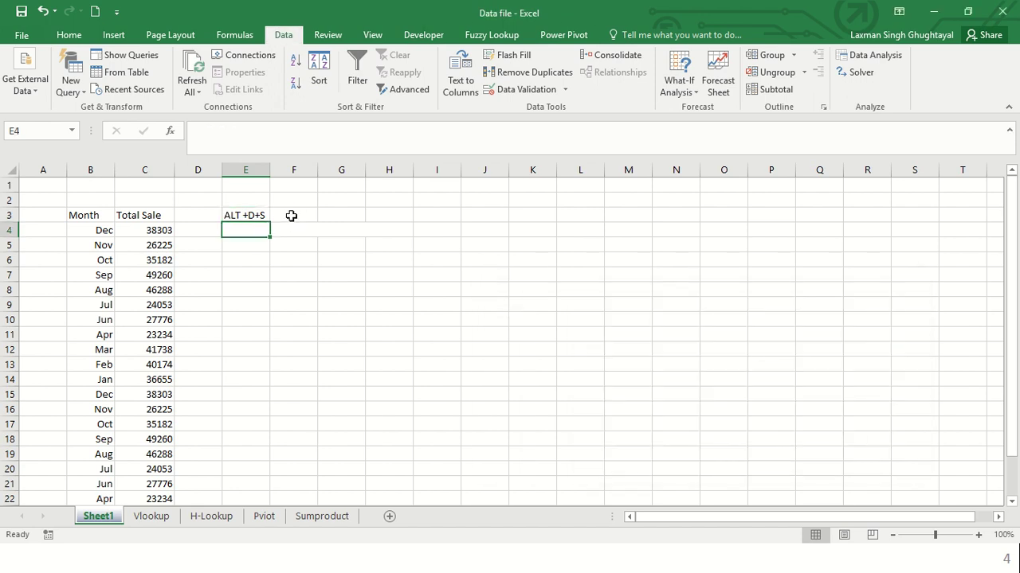
# - Clear the shortcut note from cell E3 and return to the Month header in B3
pyautogui.press('Up')
pyautogui.press('Delete')
pyautogui.press('Left')
pyautogui.press('Left')
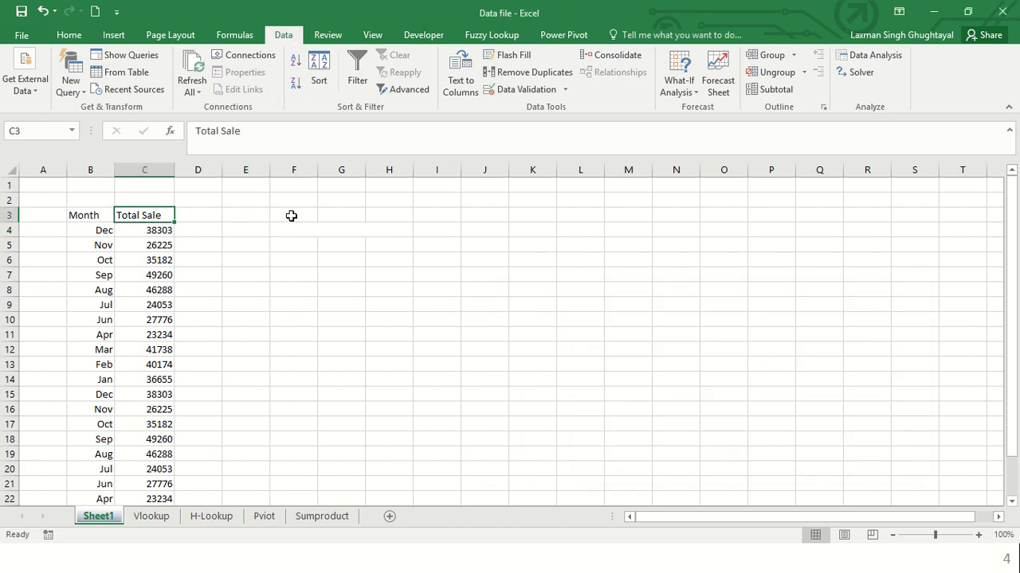
pyautogui.press('Left')
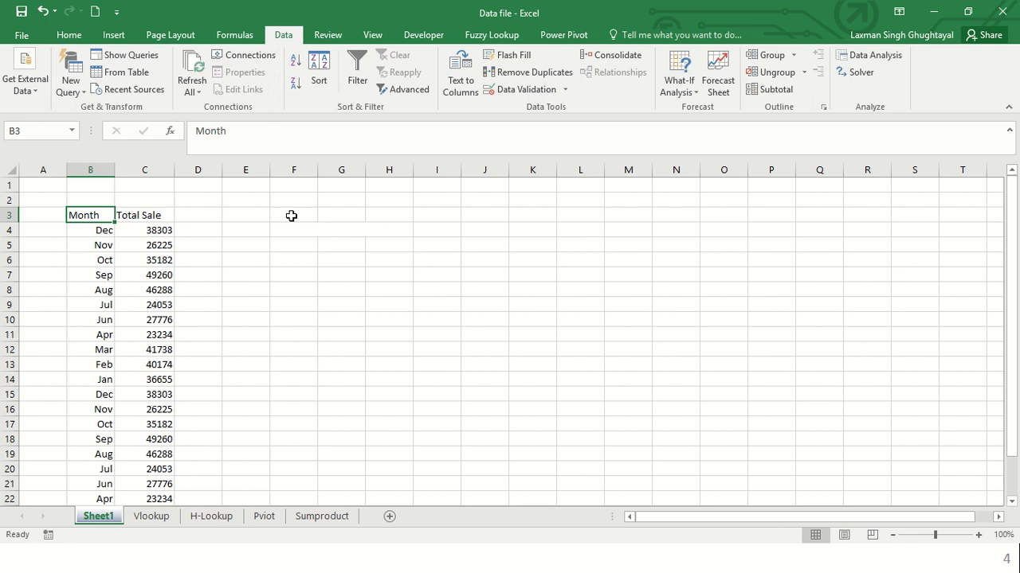
pyautogui.press('Down')
pyautogui.press('Right')
pyautogui.press('Right')
pyautogui.press('Right')
pyautogui.press('Right')
pyautogui.press('Right')
pyautogui.press('Right')
pyautogui.press('Right')
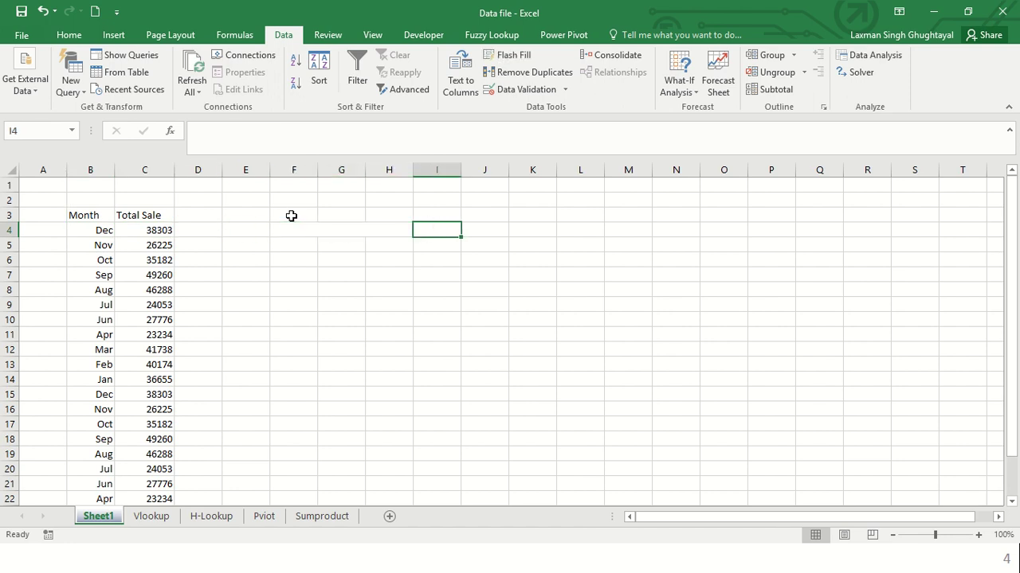
# - Turn on filtering for the Month and Total Sale table from cell C4 and turn it off again
pyautogui.press('Left')
pyautogui.press('Left')
pyautogui.press('Left')
pyautogui.press('Left')
pyautogui.press('Left')
pyautogui.press('Left')
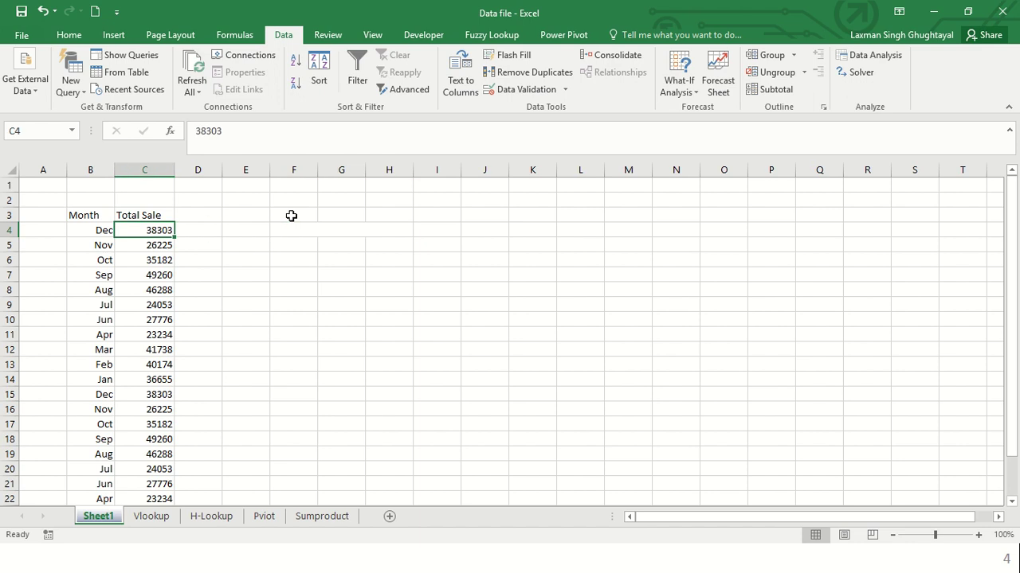
pyautogui.hotkey('ctrl', 'shift', 'l')
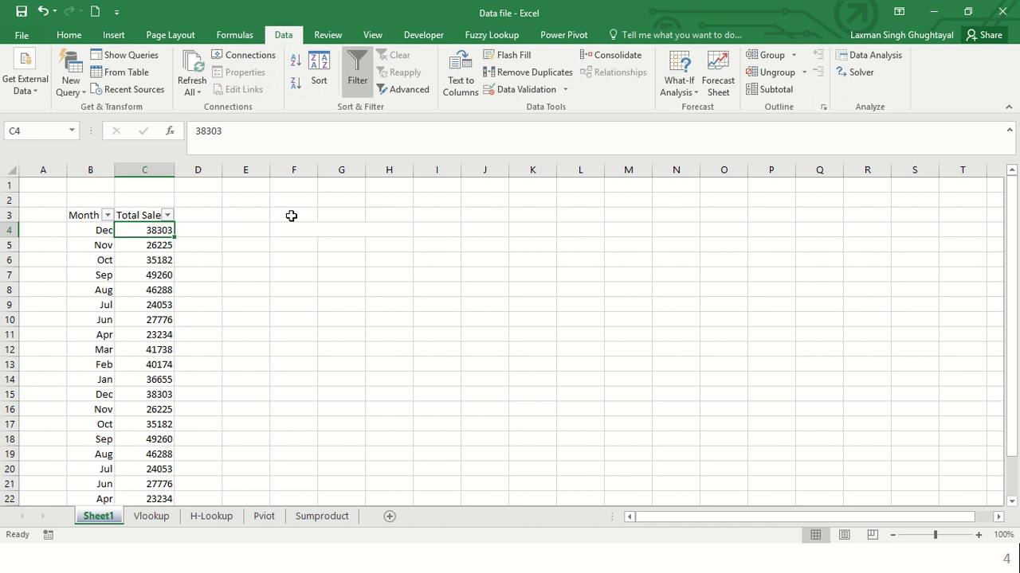
pyautogui.press('alt')
pyautogui.press('d')
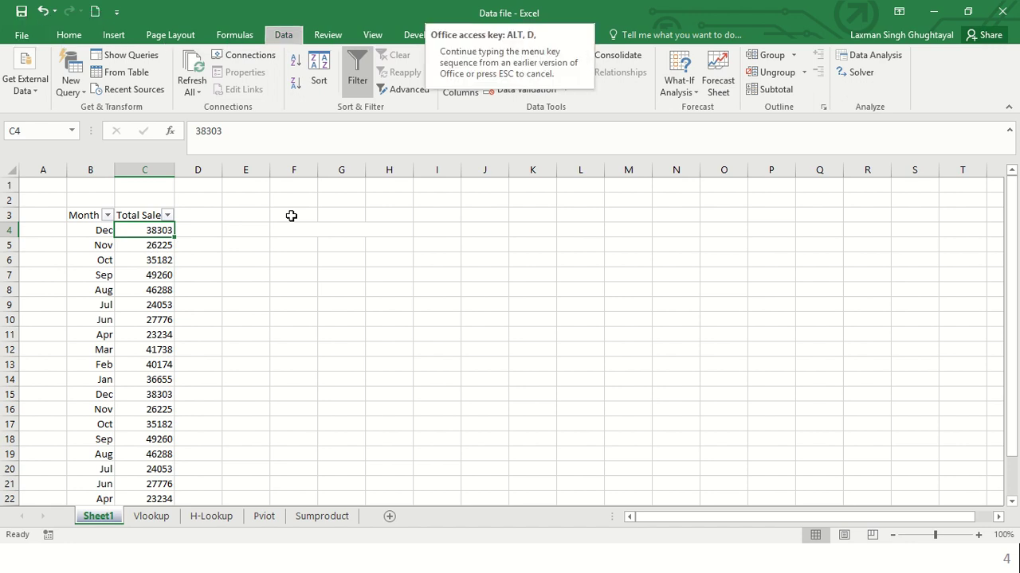
pyautogui.press('f')
pyautogui.press('f')
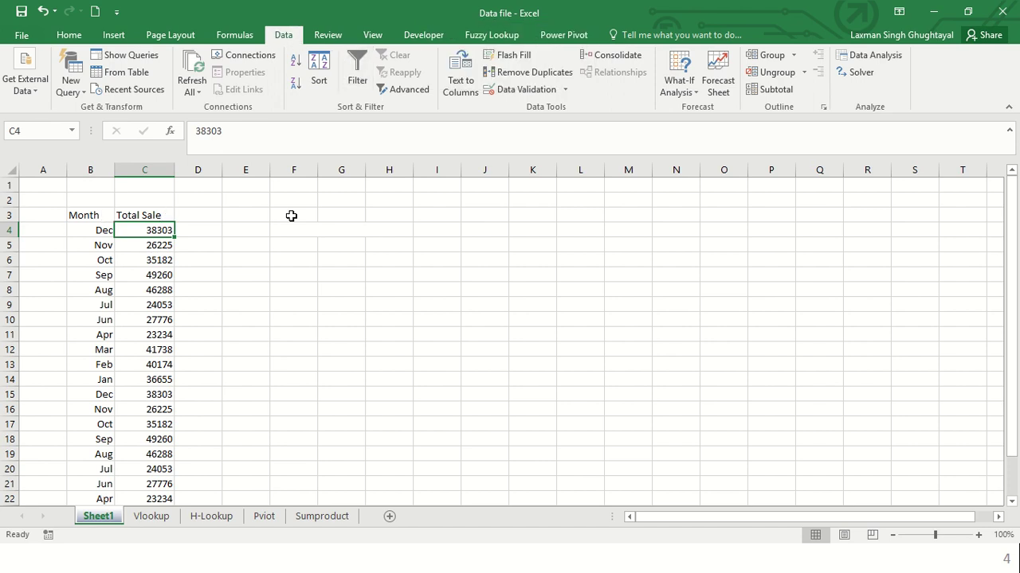